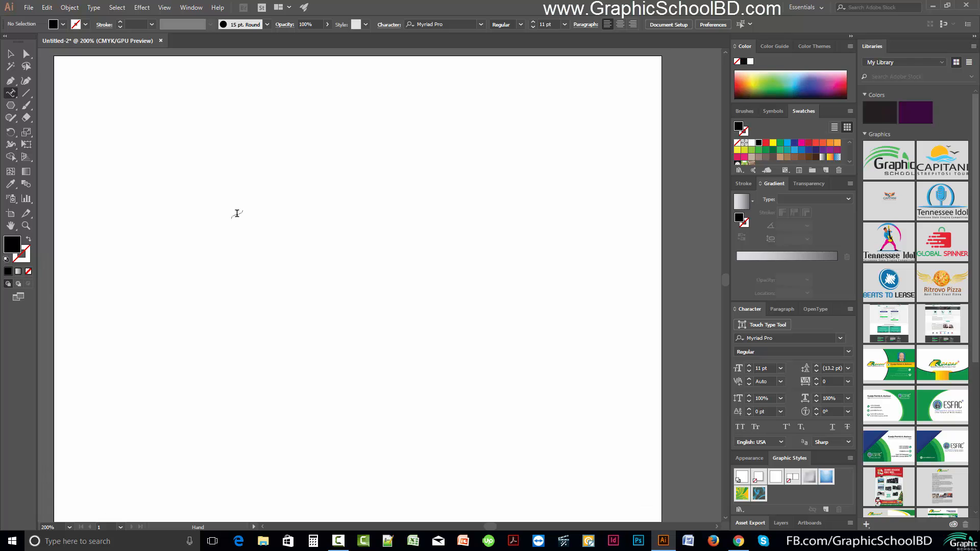
# Step: Try to start path text on the empty artboard with the Type on a Path tool and dismiss the alert
pyautogui.click(11, 93)
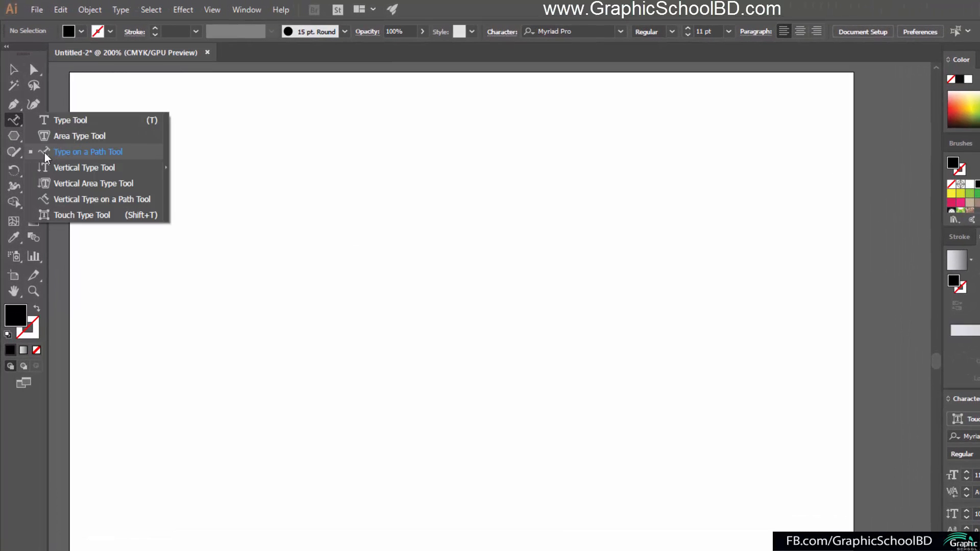
pyautogui.click(124, 153)
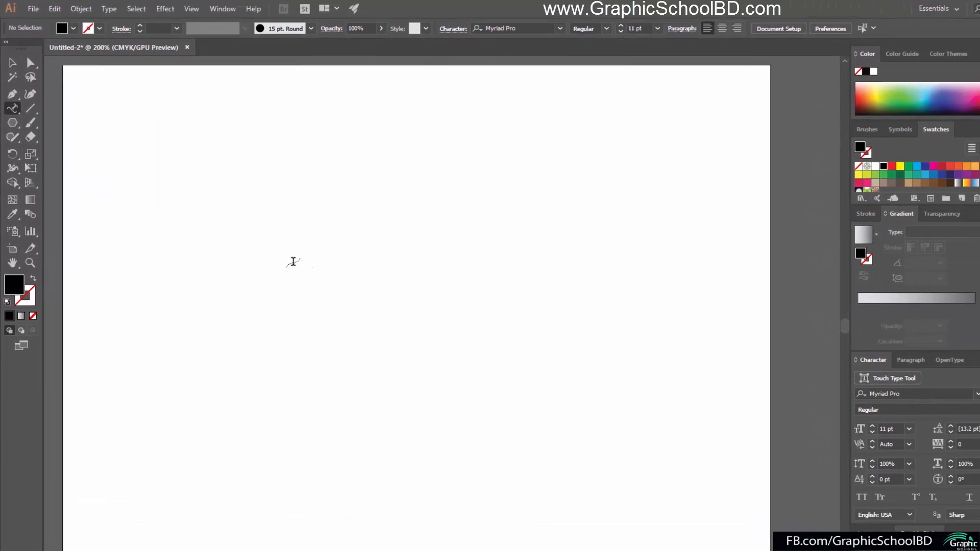
pyautogui.click(293, 261)
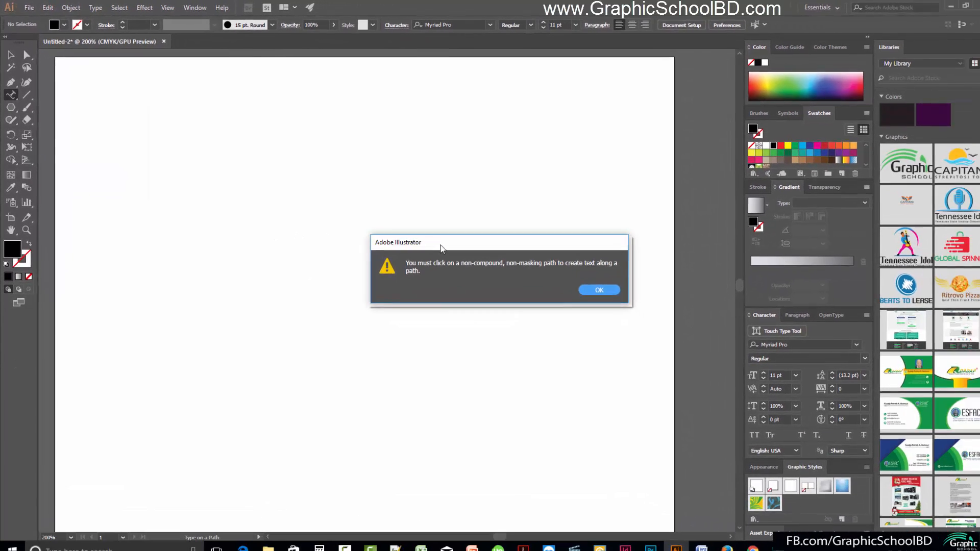
pyautogui.moveTo(507, 272); pyautogui.dragTo(190, 235)
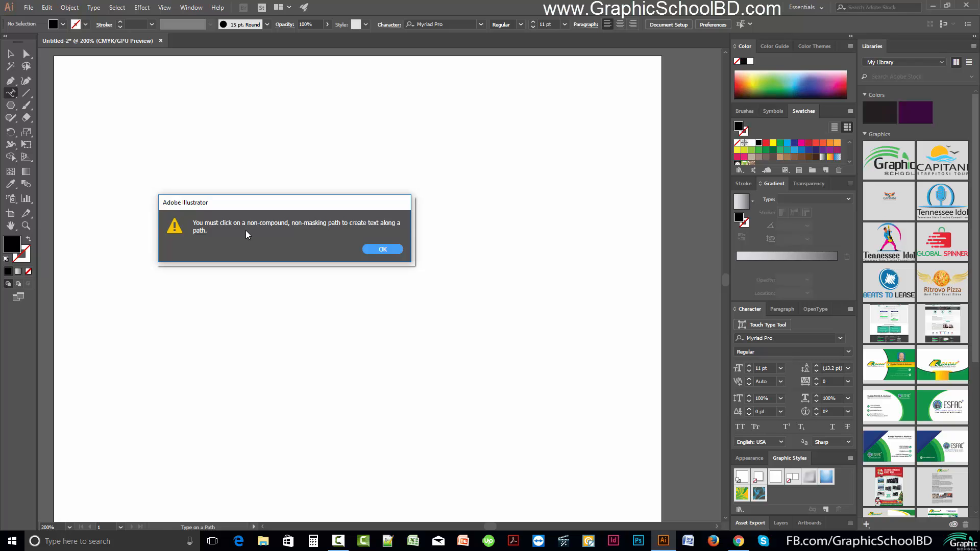
pyautogui.click(402, 248)
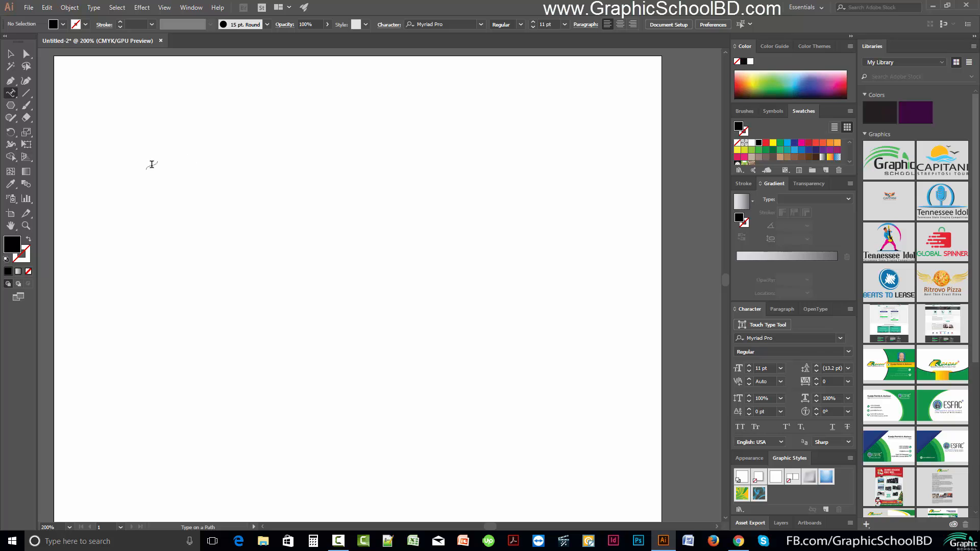
# Step: Switch to Chrome, open Google and search for "apple"
pyautogui.click(738, 541)
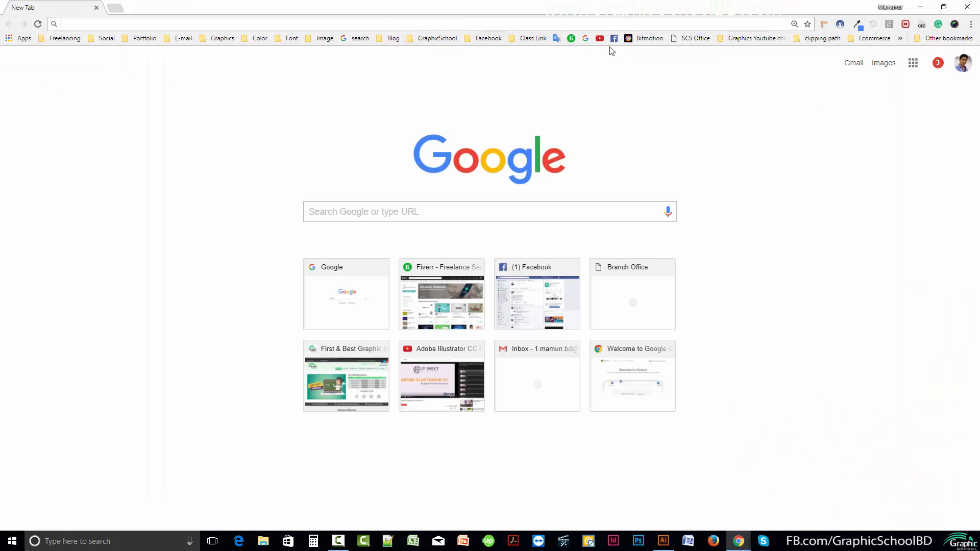
pyautogui.click(585, 38)
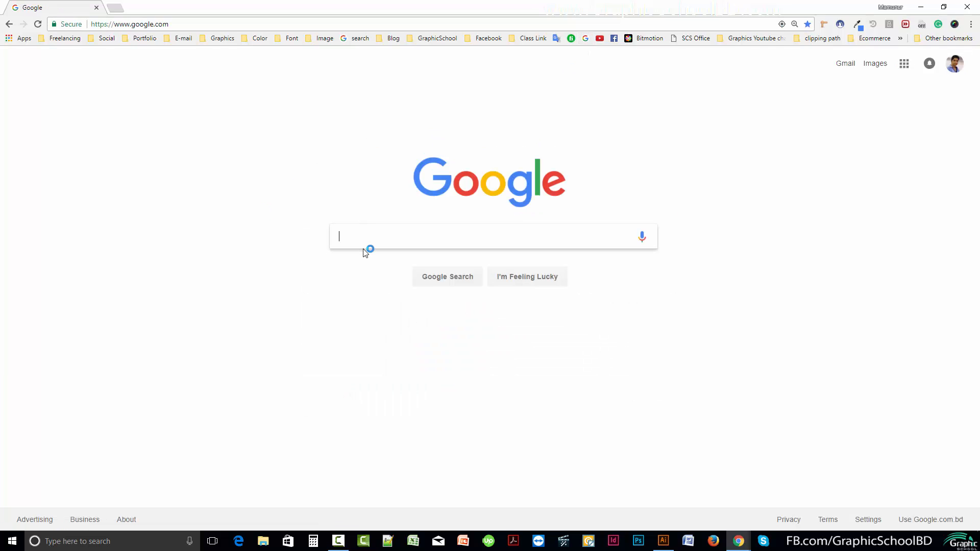
pyautogui.click(362, 240)
pyautogui.write('app')
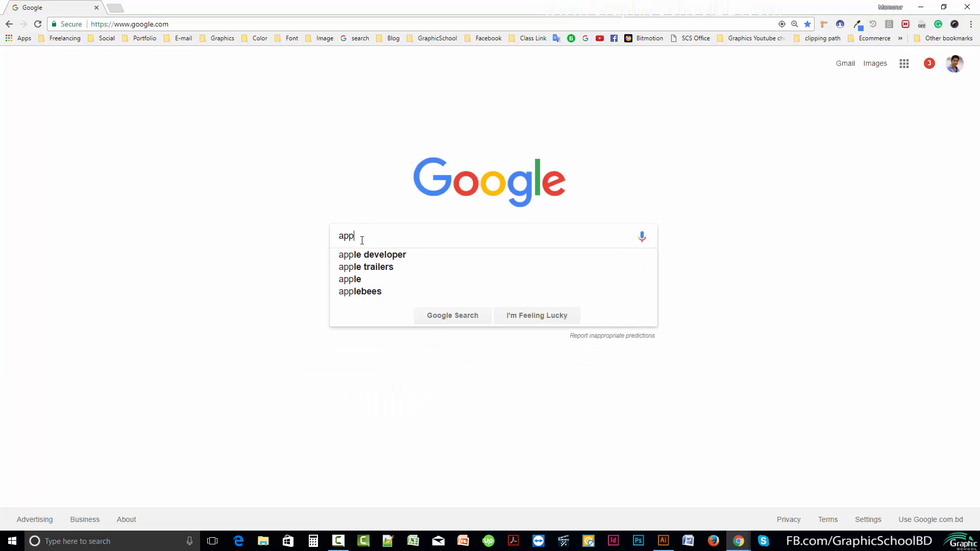
pyautogui.write('le')
pyautogui.press('Return')
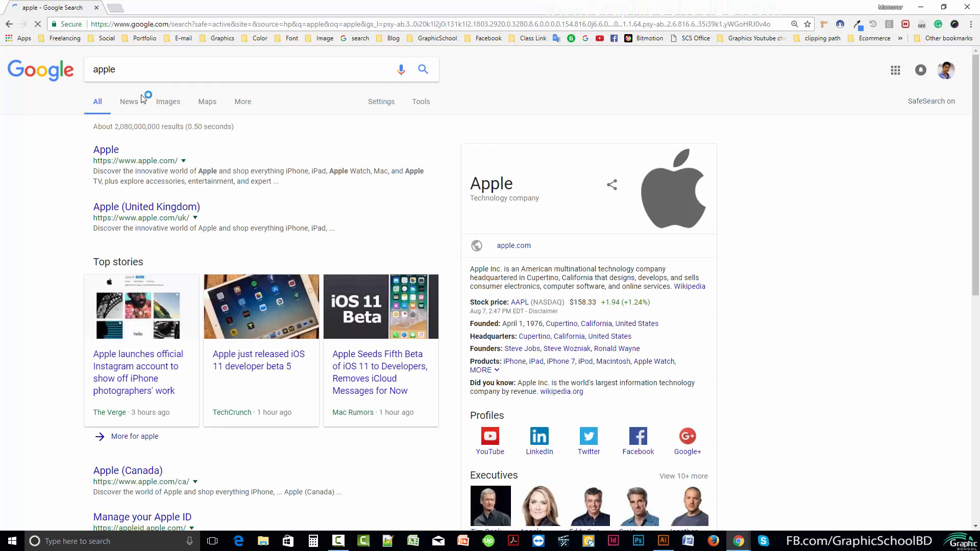
# Step: Show the image results, open the black TechCrunch Apple logo at its original size and copy the image
pyautogui.click(162, 105)
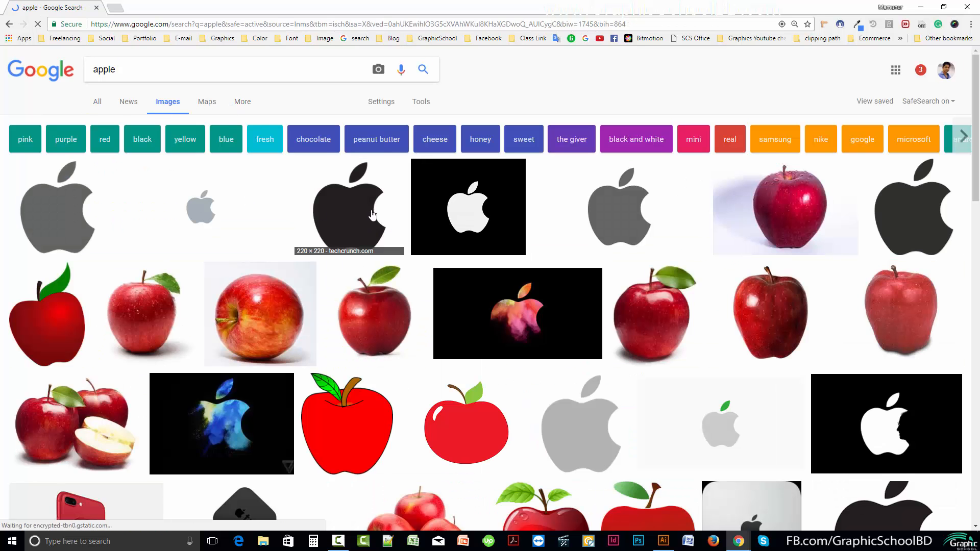
pyautogui.click(364, 215)
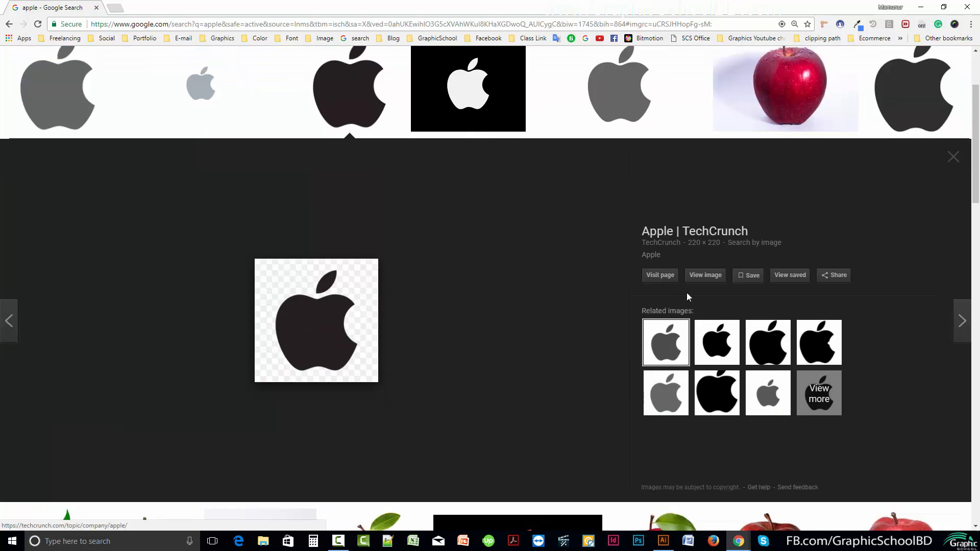
pyautogui.click(705, 276)
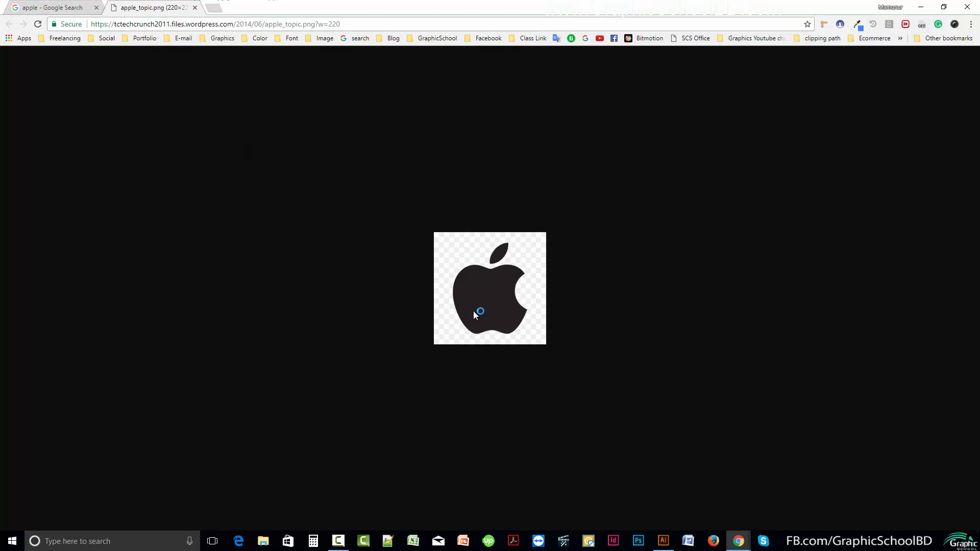
pyautogui.rightClick(489, 259)
pyautogui.click(530, 295)
# Step: Switch to Illustrator, paste the copied Apple logo left of the artboard's centre and lock it as a tracing reference
pyautogui.click(662, 541)
pyautogui.hotkey('ctrl', 'v')
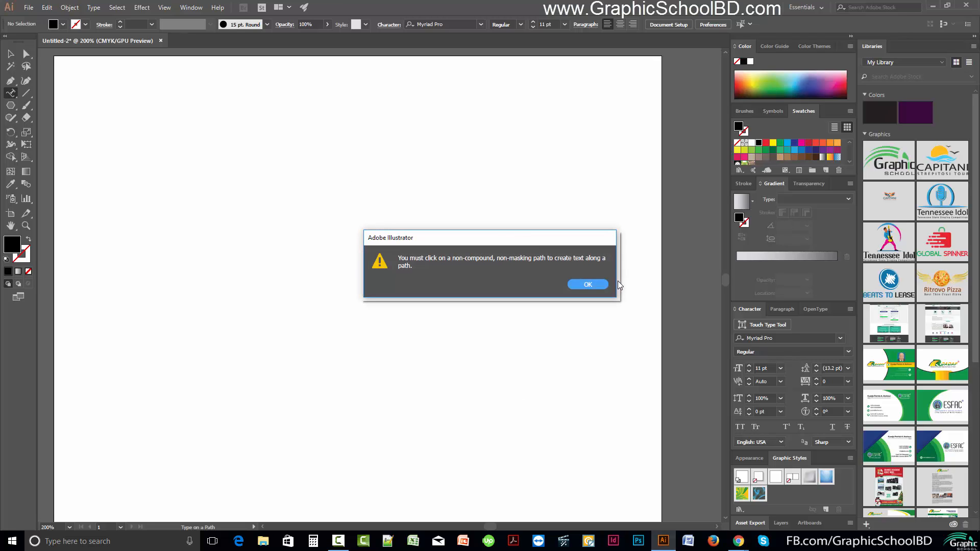
pyautogui.press('Return')
pyautogui.click(11, 54)
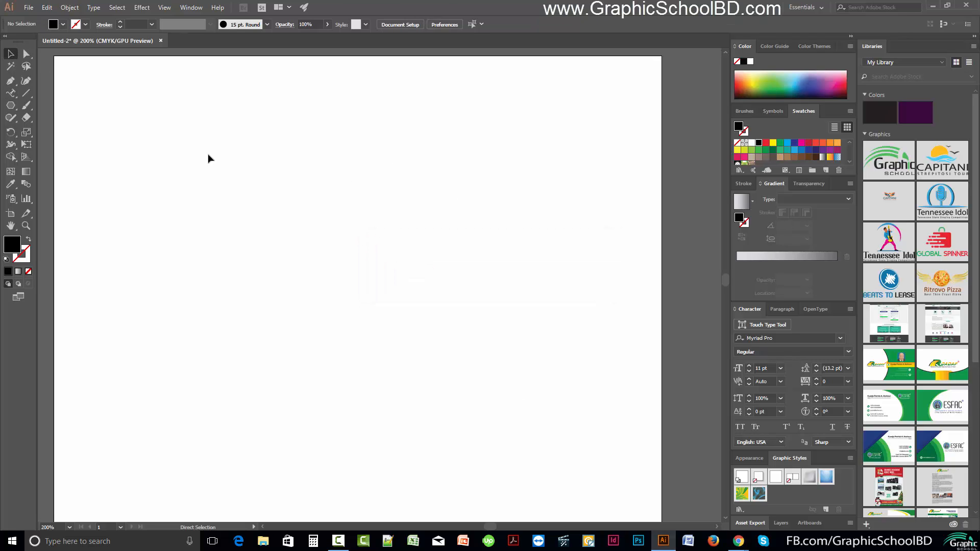
pyautogui.hotkey('ctrl', 'v')
pyautogui.moveTo(424, 283); pyautogui.dragTo(308, 268)
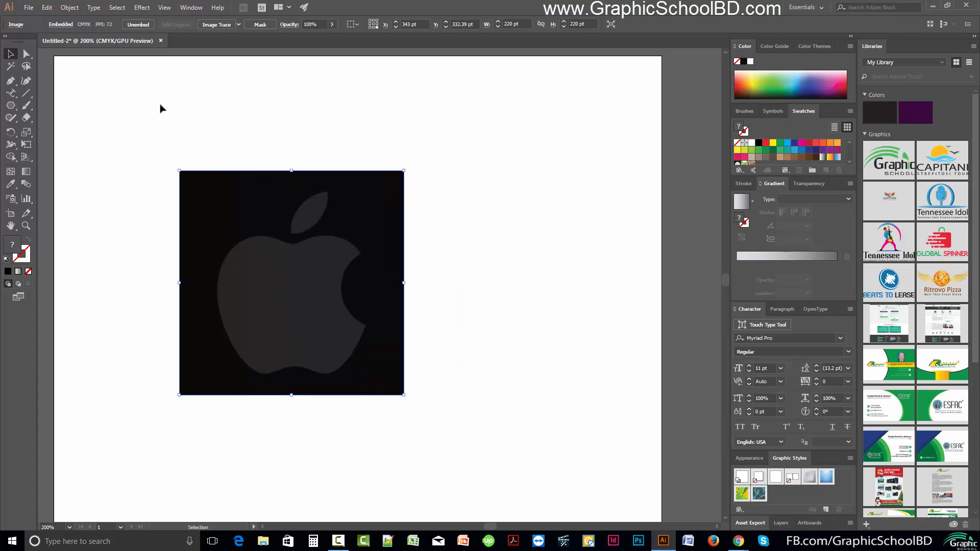
pyautogui.hotkey('ctrl', '2')
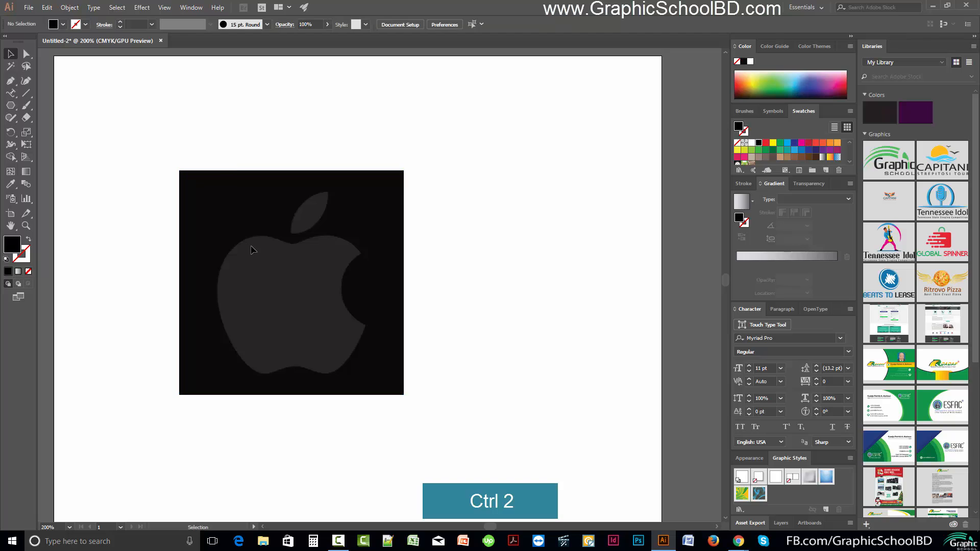
# Step: Trace the logo's apple body, including the bite, as a closed path about 144 by 136 pt with the Pen tool
pyautogui.scroll(5, 251, 249)
pyautogui.scroll(-3, 240, 280)
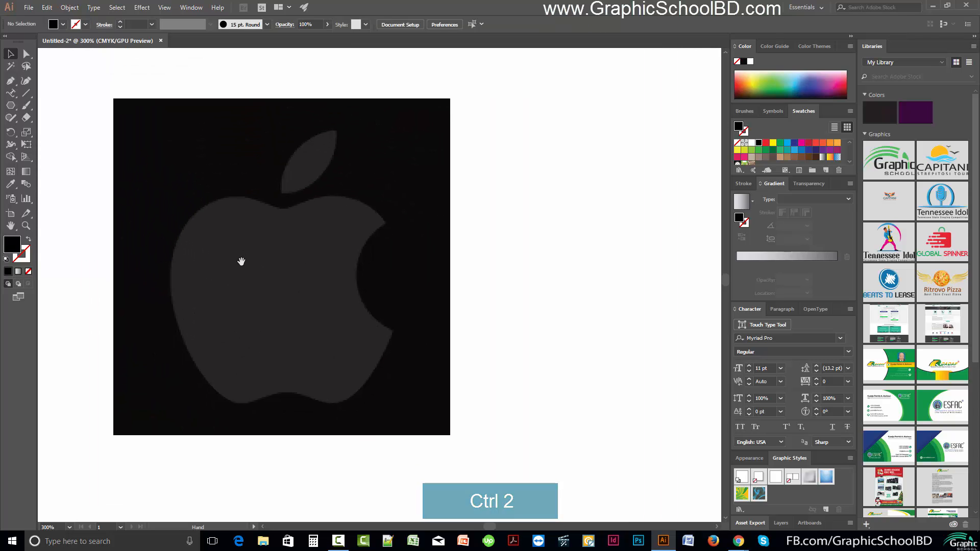
pyautogui.click(10, 81)
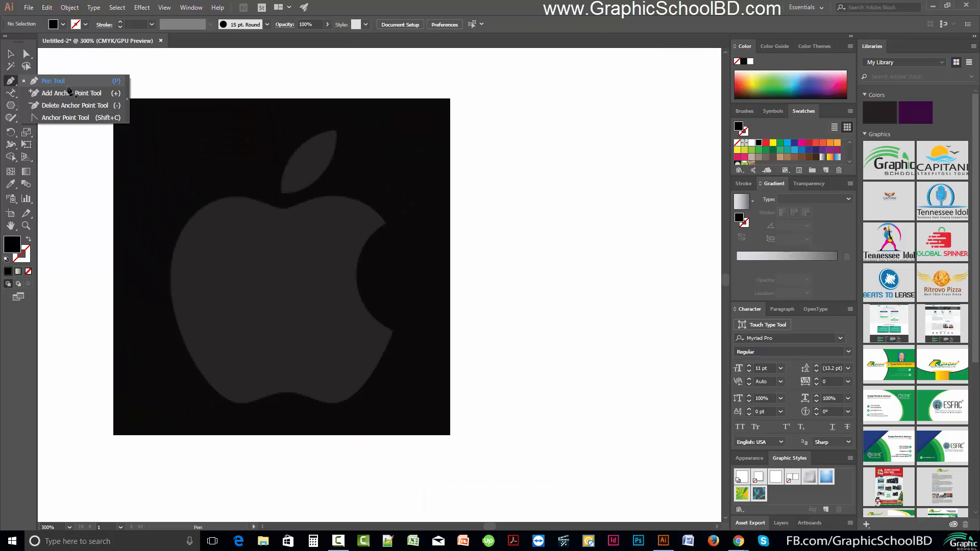
pyautogui.click(68, 85)
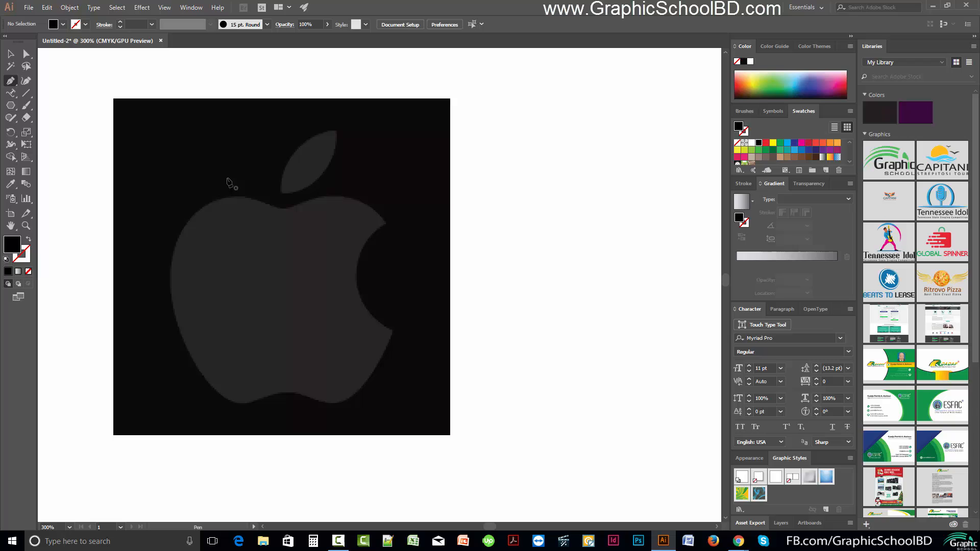
pyautogui.click(287, 208)
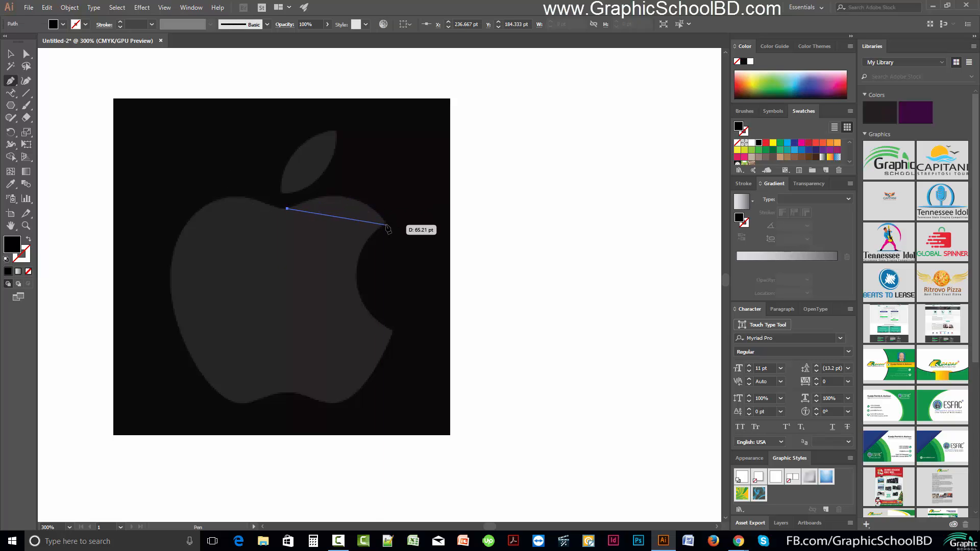
pyautogui.moveTo(386, 224); pyautogui.dragTo(352, 256)
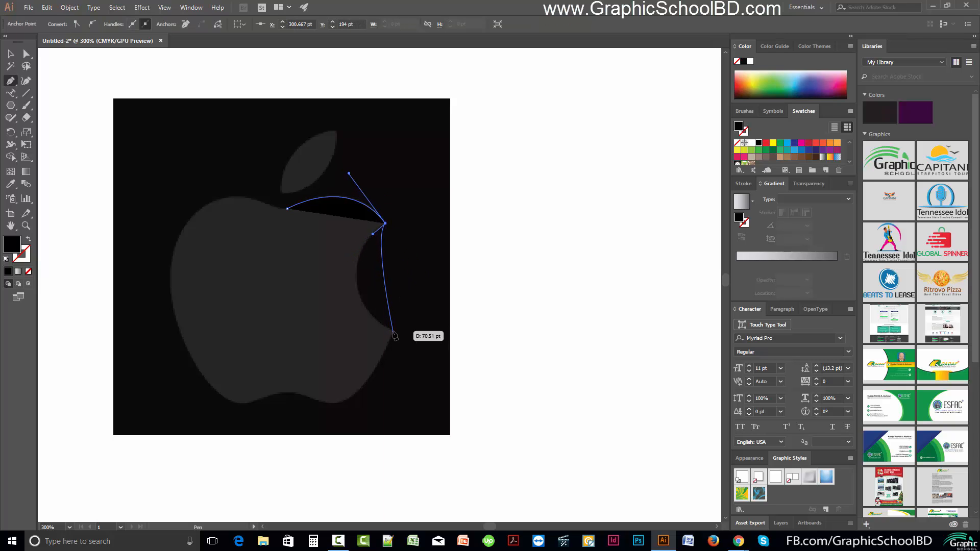
pyautogui.moveTo(392, 331)
pyautogui.mouseDown()
pyautogui.moveTo(458, 364)
pyautogui.moveTo(460, 382)
pyautogui.moveTo(388, 347)
pyautogui.mouseUp()
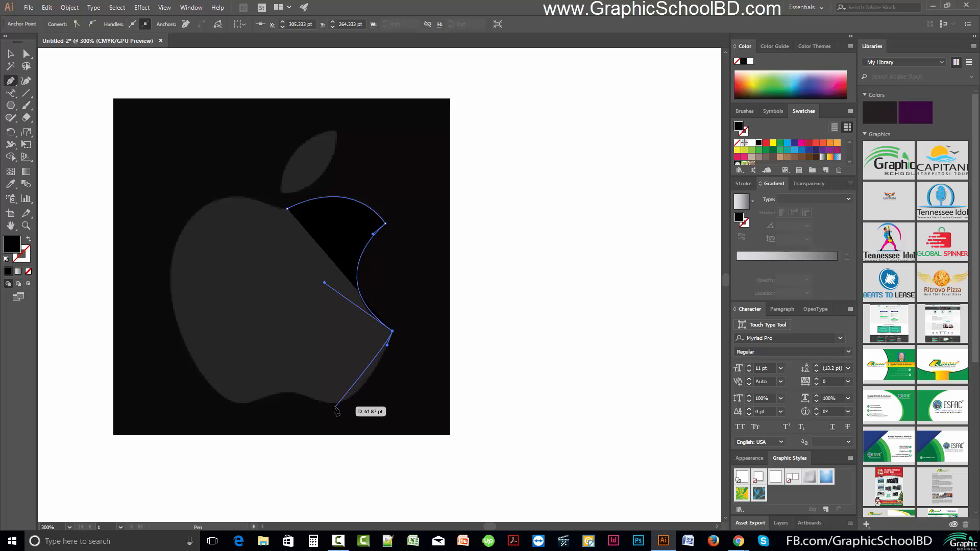
pyautogui.moveTo(331, 404)
pyautogui.mouseDown()
pyautogui.moveTo(290, 414)
pyautogui.moveTo(321, 406)
pyautogui.mouseUp()
pyautogui.click(251, 403)
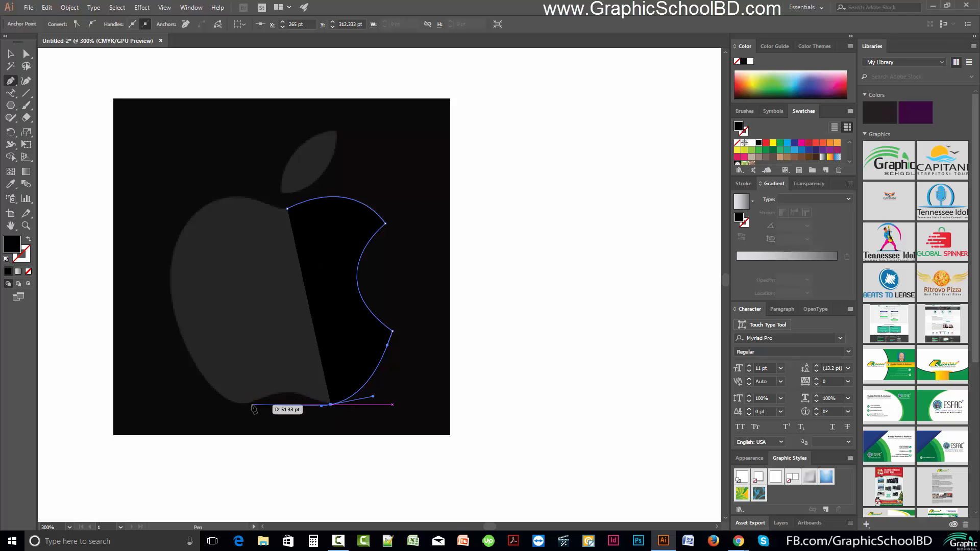
pyautogui.moveTo(248, 410)
pyautogui.mouseDown()
pyautogui.moveTo(203, 434)
pyautogui.moveTo(201, 411)
pyautogui.moveTo(246, 408)
pyautogui.mouseUp()
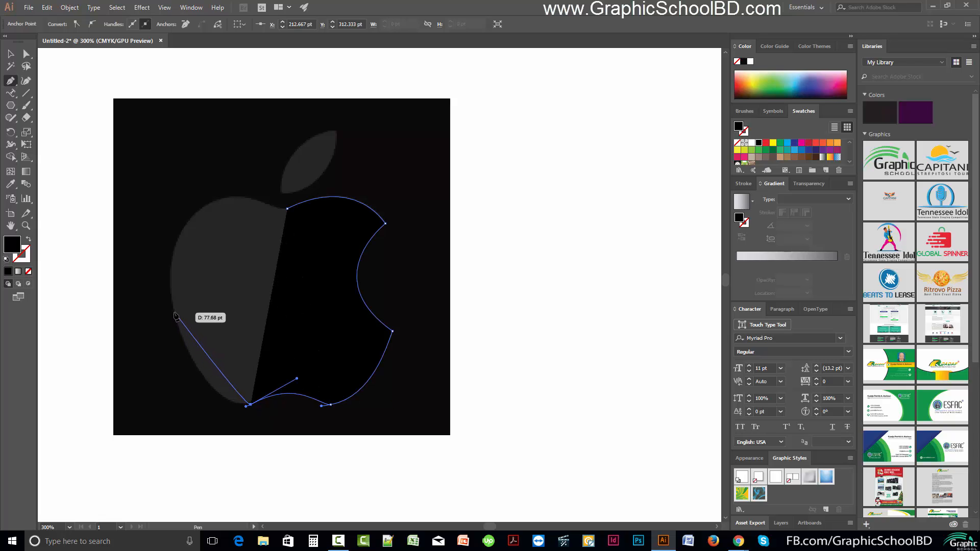
pyautogui.moveTo(174, 306)
pyautogui.mouseDown()
pyautogui.moveTo(159, 218)
pyautogui.moveTo(168, 227)
pyautogui.moveTo(172, 296)
pyautogui.mouseUp()
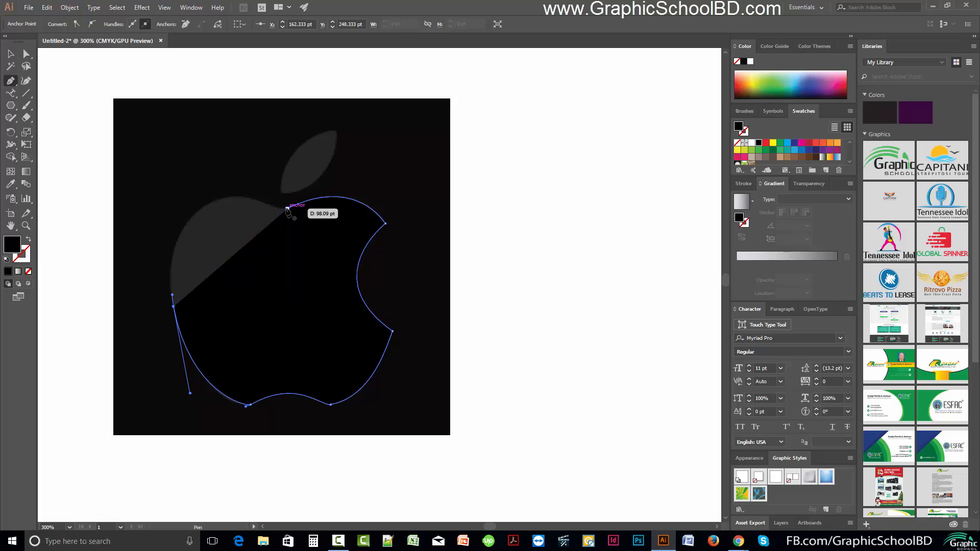
pyautogui.moveTo(287, 208)
pyautogui.mouseDown()
pyautogui.moveTo(347, 172)
pyautogui.moveTo(409, 261)
pyautogui.moveTo(422, 258)
pyautogui.moveTo(422, 273)
pyautogui.mouseUp()
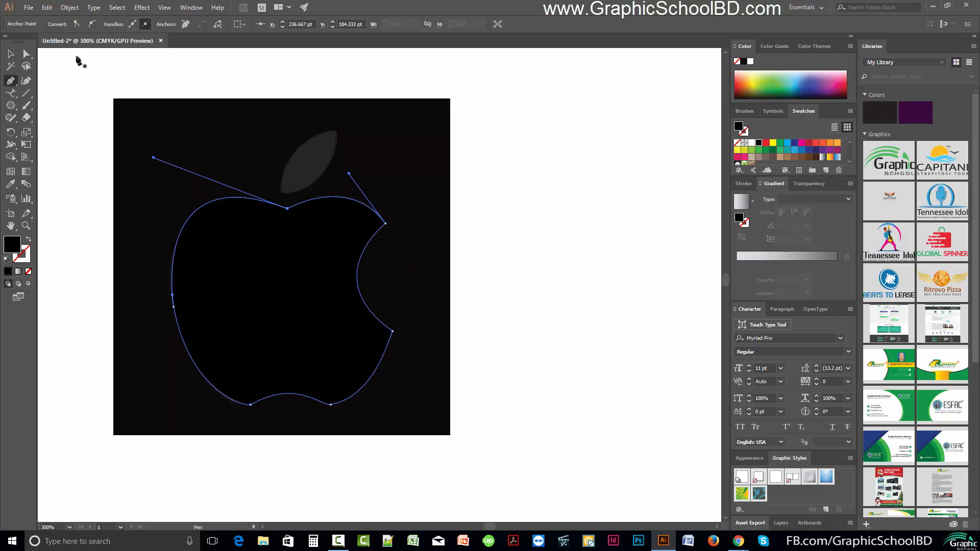
pyautogui.click(11, 54)
# Step: Trace the logo's leaf as a closed two-point curved path about 35 by 39 pt and deselect it
pyautogui.click(11, 80)
pyautogui.click(282, 192)
pyautogui.moveTo(335, 132); pyautogui.dragTo(337, 77)
pyautogui.click(335, 132)
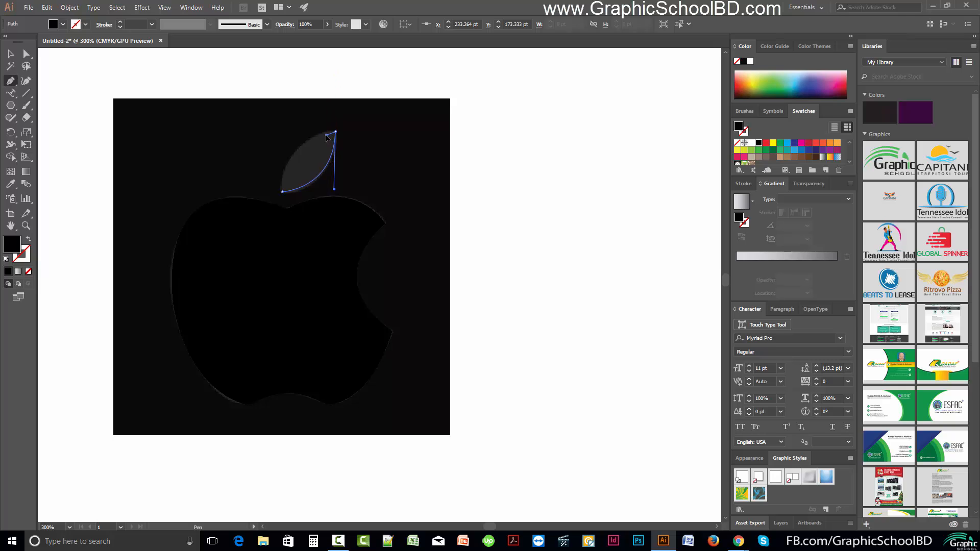
pyautogui.moveTo(282, 192); pyautogui.dragTo(273, 258)
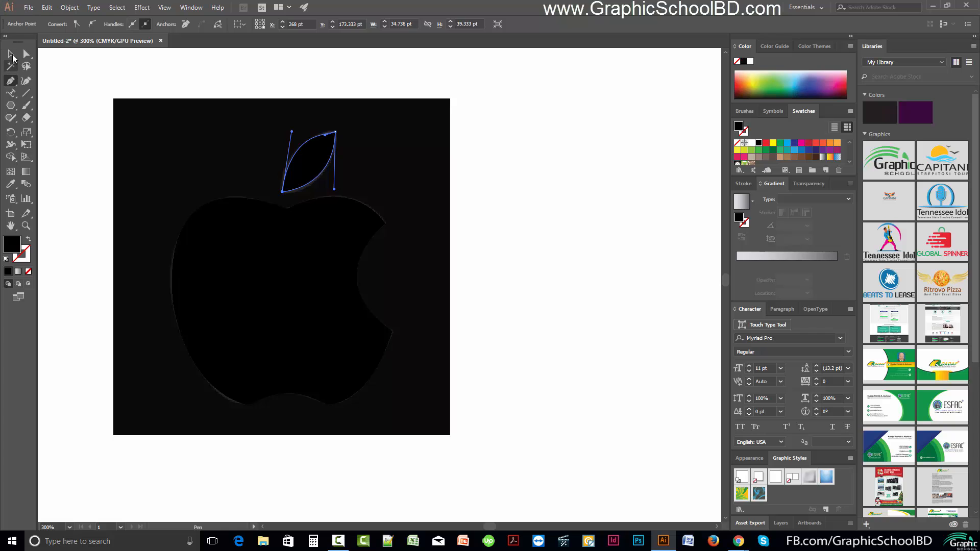
pyautogui.click(11, 55)
pyautogui.click(388, 153)
# Step: Delete the pasted reference image from behind the traced apple and leaf shapes
pyautogui.scroll(-4, 383, 173)
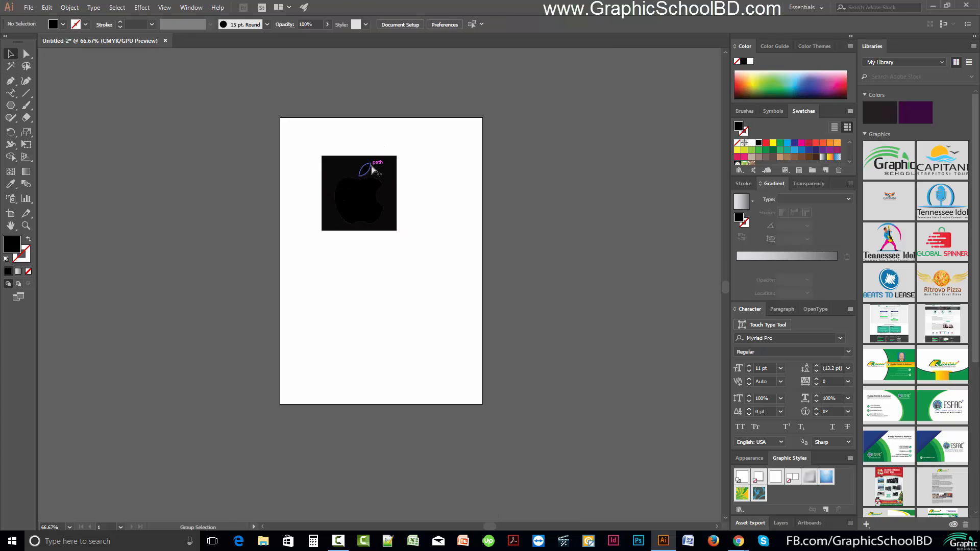
pyautogui.moveTo(381, 171); pyautogui.dragTo(448, 208)
pyautogui.press('Delete')
# Step: Set the fill of the traced apple body to None, keeping only its bare path
pyautogui.scroll(2, 360, 176)
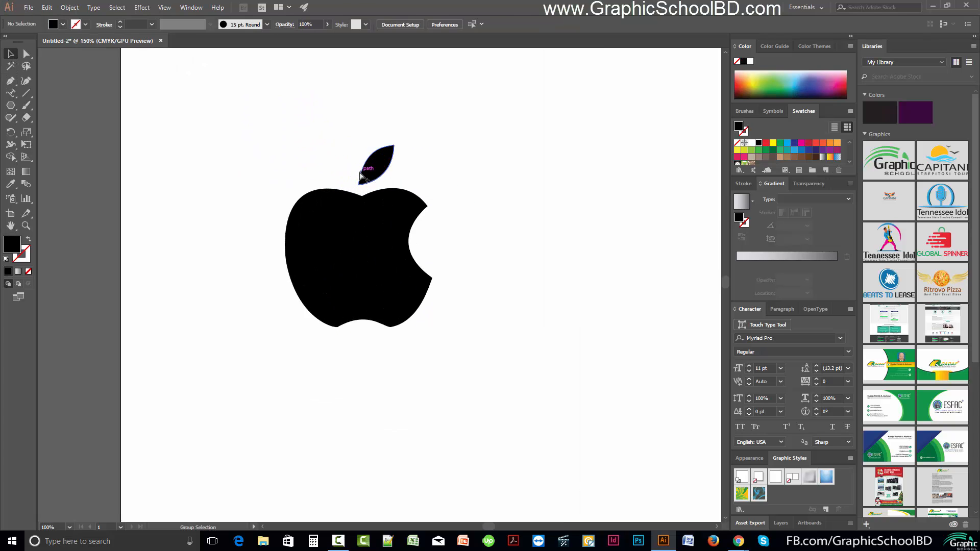
pyautogui.scroll(2, 361, 176)
pyautogui.moveTo(211, 112); pyautogui.dragTo(488, 379)
pyautogui.click(319, 247)
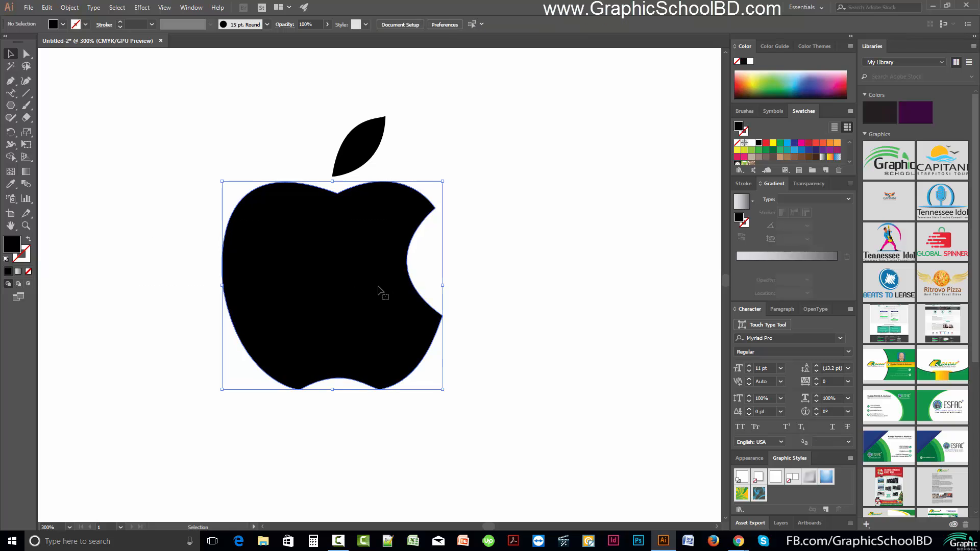
pyautogui.click(28, 272)
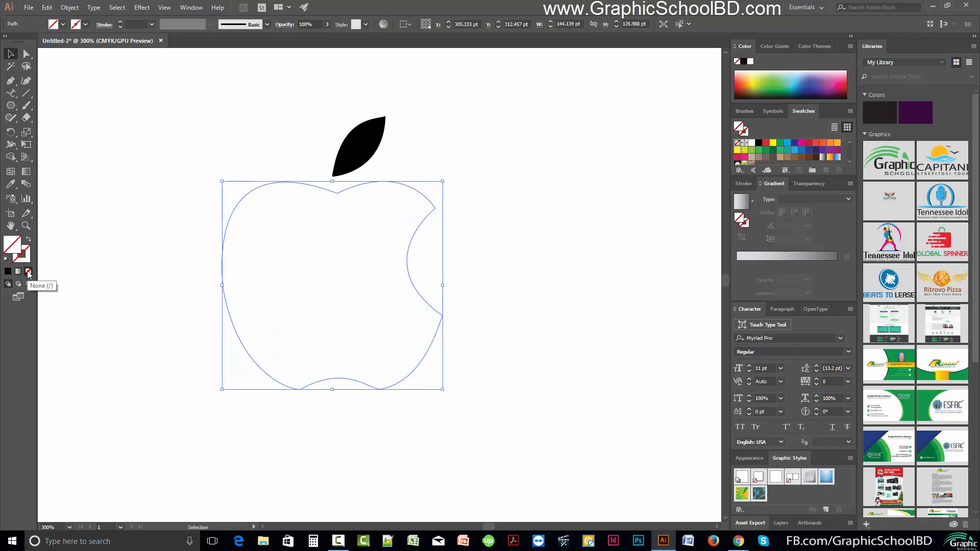
# Step: Switch to Chrome and search Google for lorem ipsum in a new tab
pyautogui.click(10, 93)
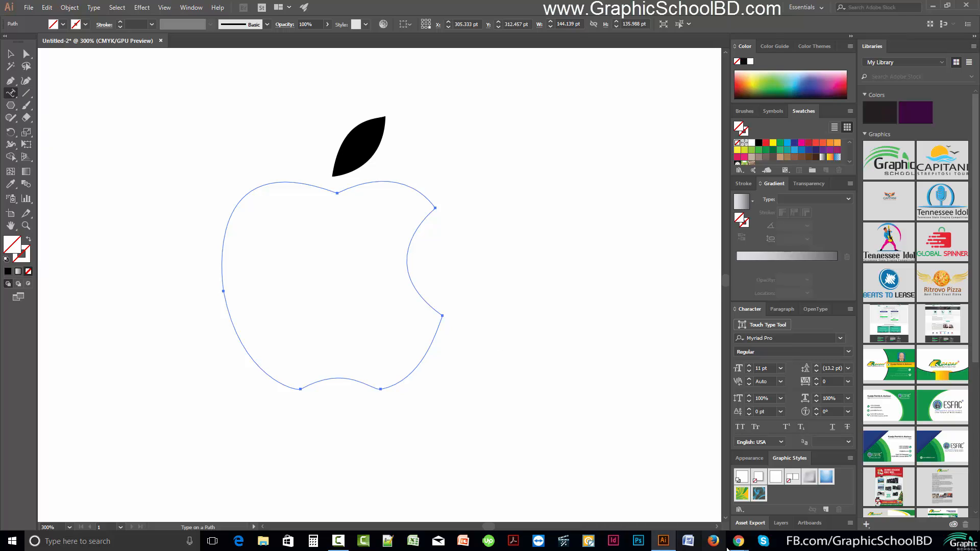
pyautogui.moveTo(739, 541)
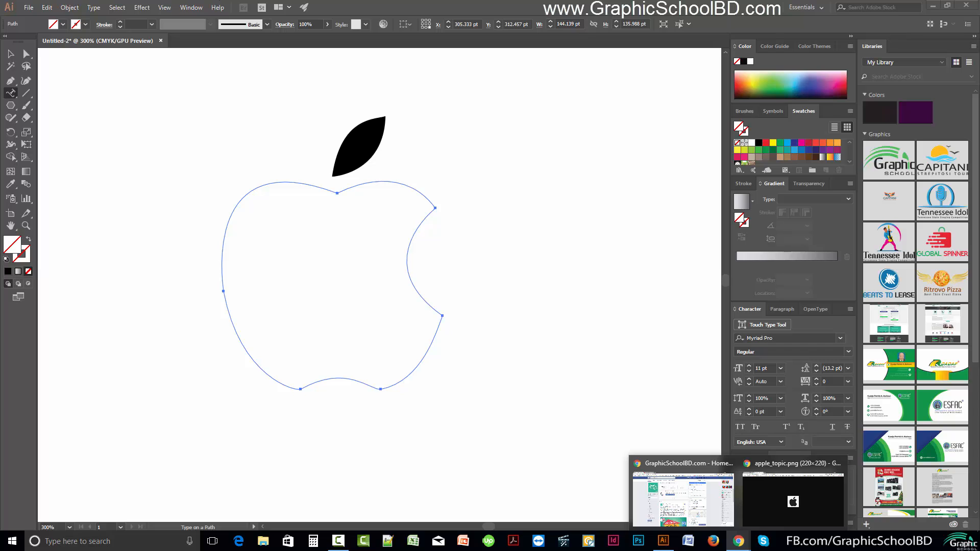
pyautogui.click(817, 504)
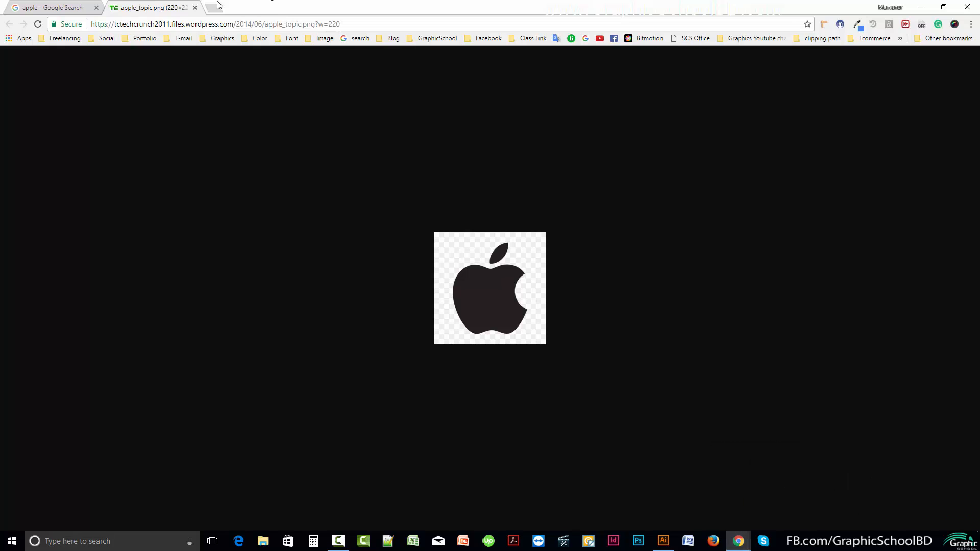
pyautogui.click(213, 9)
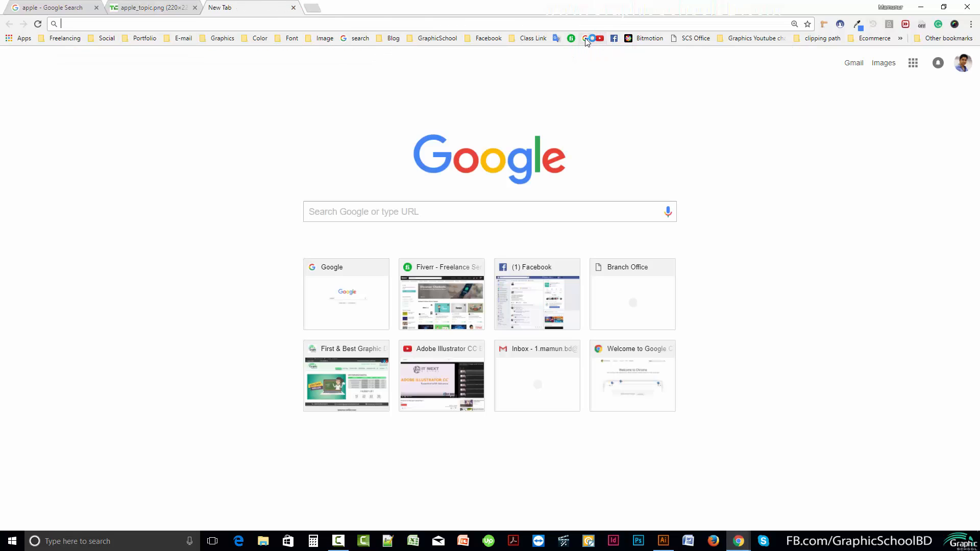
pyautogui.click(585, 39)
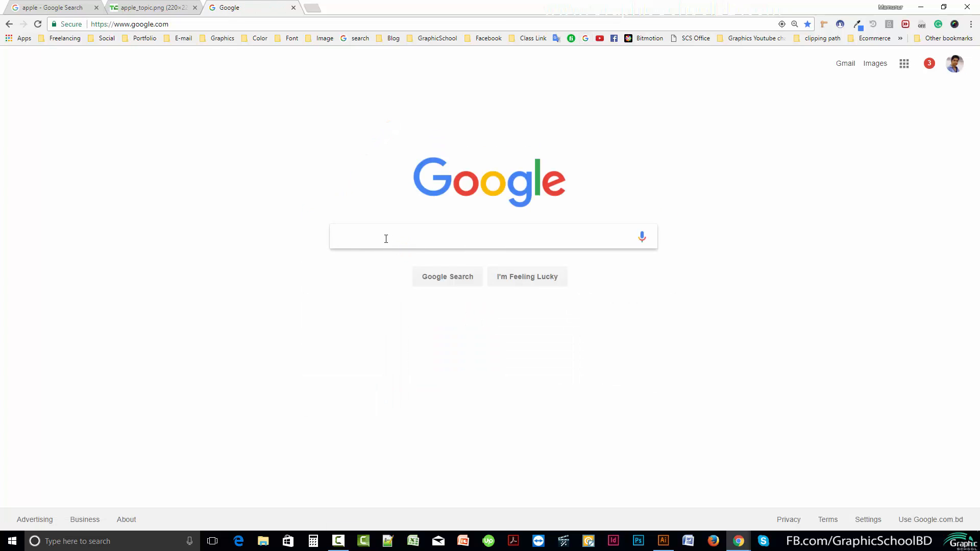
pyautogui.write('lorem')
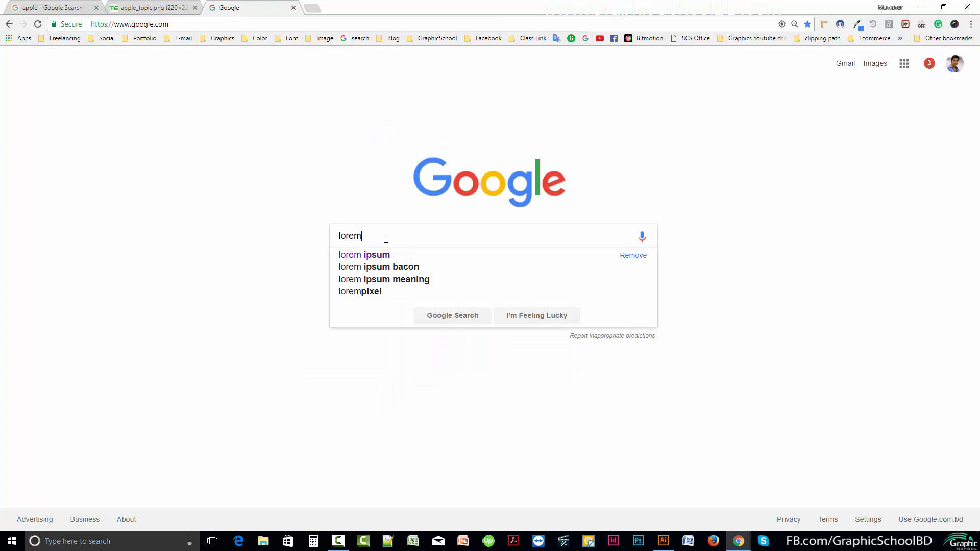
pyautogui.press('Down')
pyautogui.press('Return')
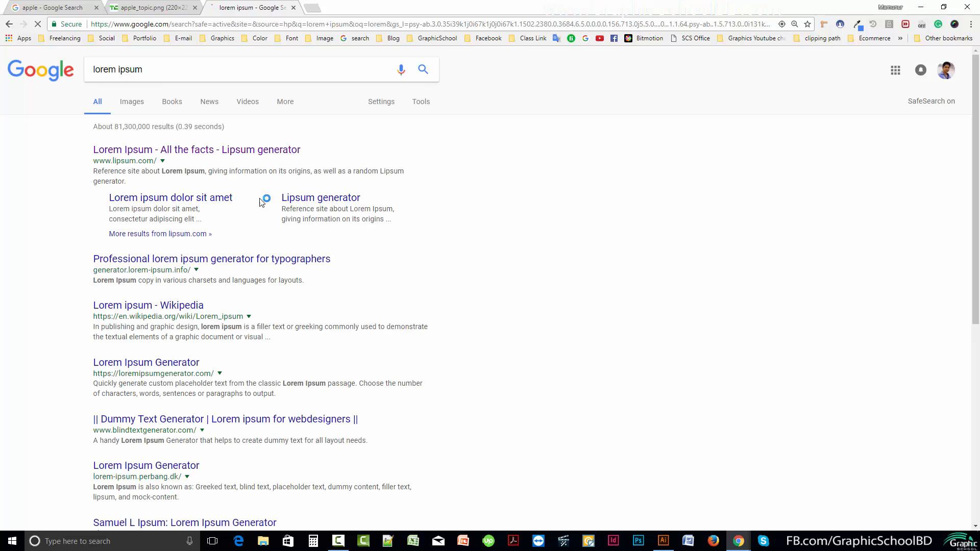
# Step: Open lipsum.com, copy the "What is Lorem Ipsum?" paragraph and switch back to Illustrator
pyautogui.click(197, 152)
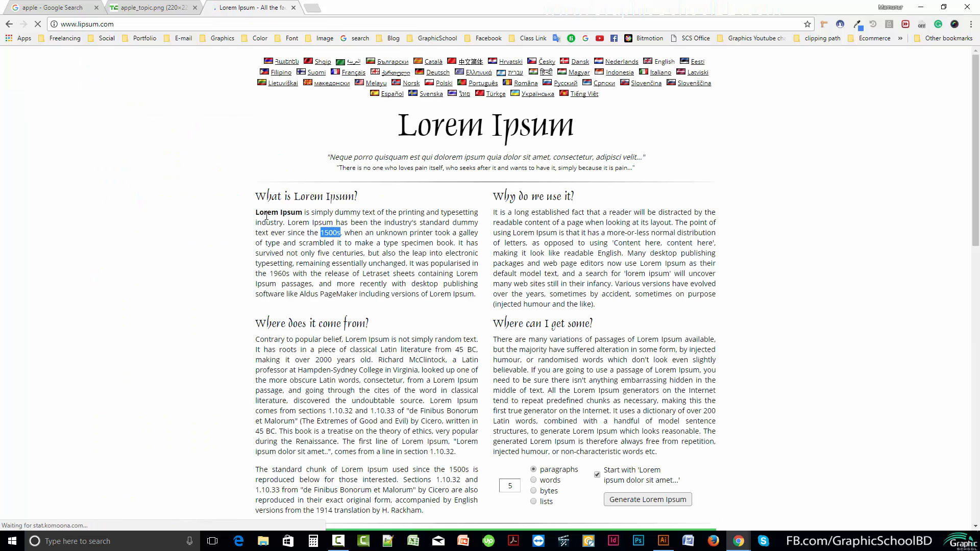
pyautogui.moveTo(252, 215); pyautogui.dragTo(602, 306)
pyautogui.tripleClick(335, 223)
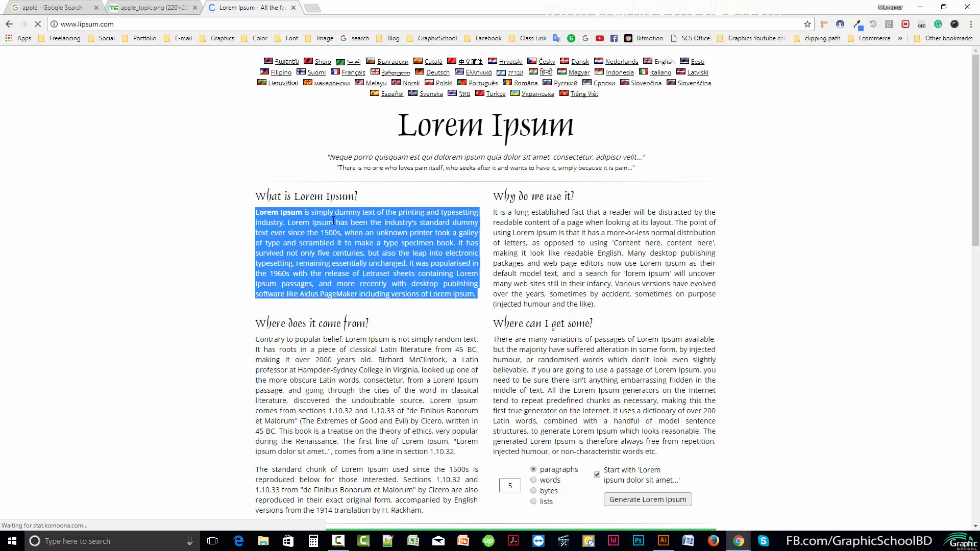
pyautogui.rightClick(335, 223)
pyautogui.click(353, 225)
pyautogui.hotkey('alt', 'Tab')
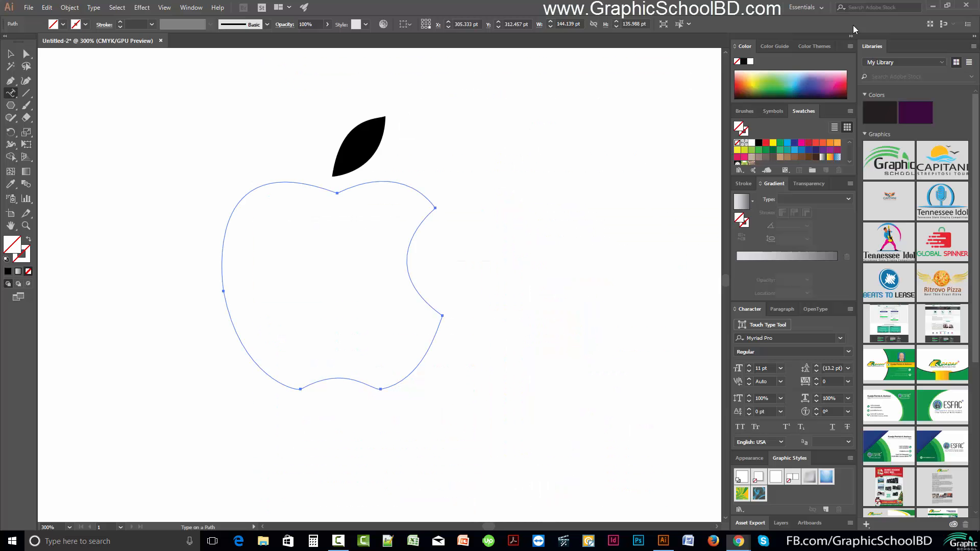
# Step: Convert the apple body's outline into a text path with the Type on a Path tool, starting at its upper-left curve
pyautogui.click(10, 93)
pyautogui.click(102, 119)
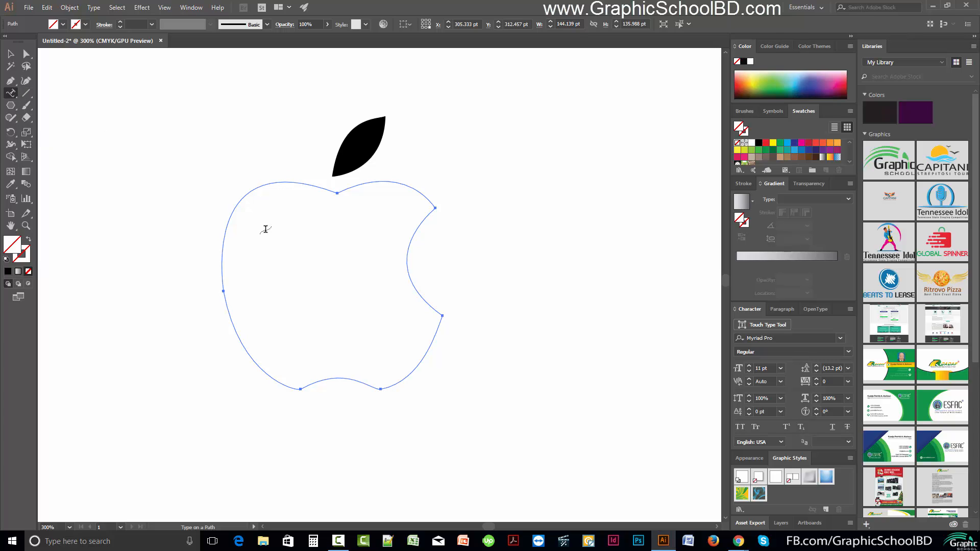
pyautogui.click(250, 192)
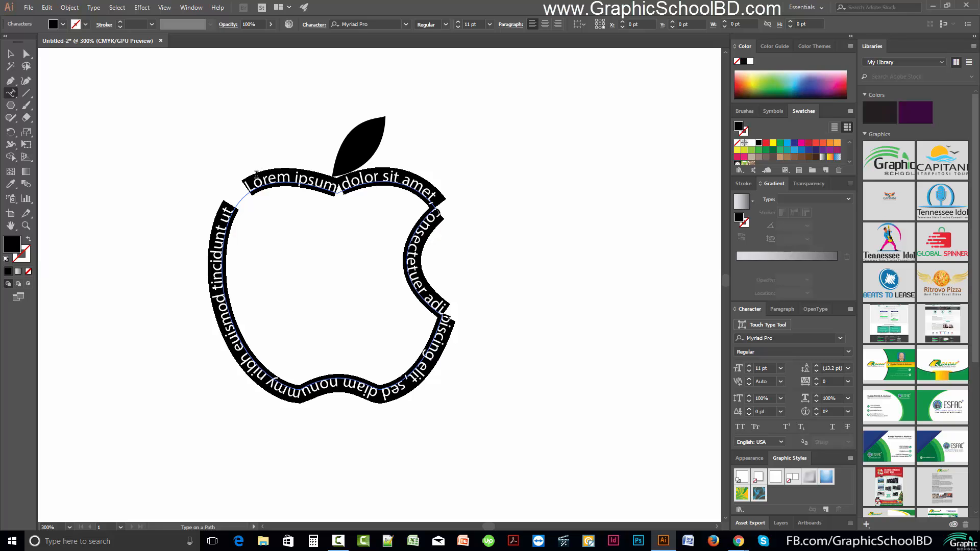
# Step: Set the apple's path text to 5 pt and paste the copied paragraph after the placeholder text
pyautogui.click(480, 22)
pyautogui.press('Down')
pyautogui.press('Down')
pyautogui.press('Down')
pyautogui.press('Down')
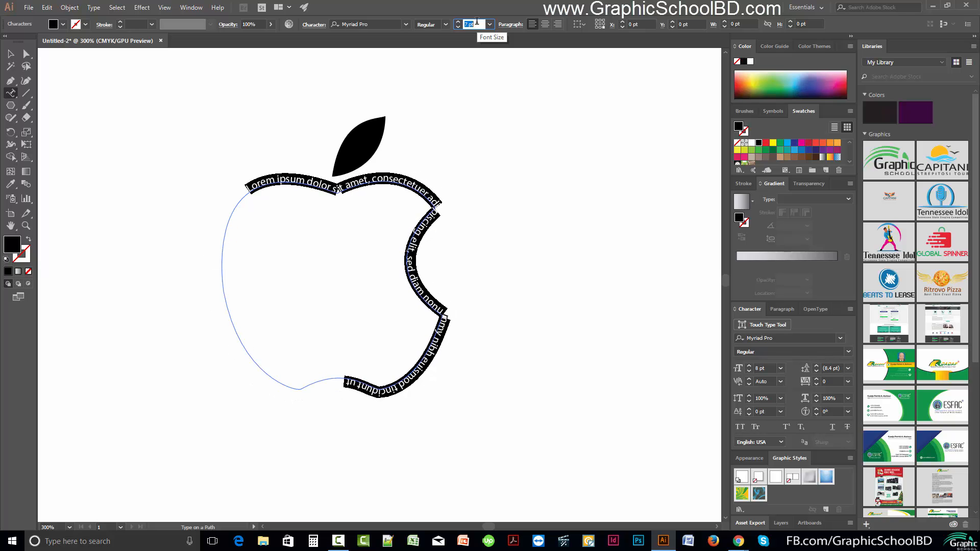
pyautogui.press('Down')
pyautogui.press('Down')
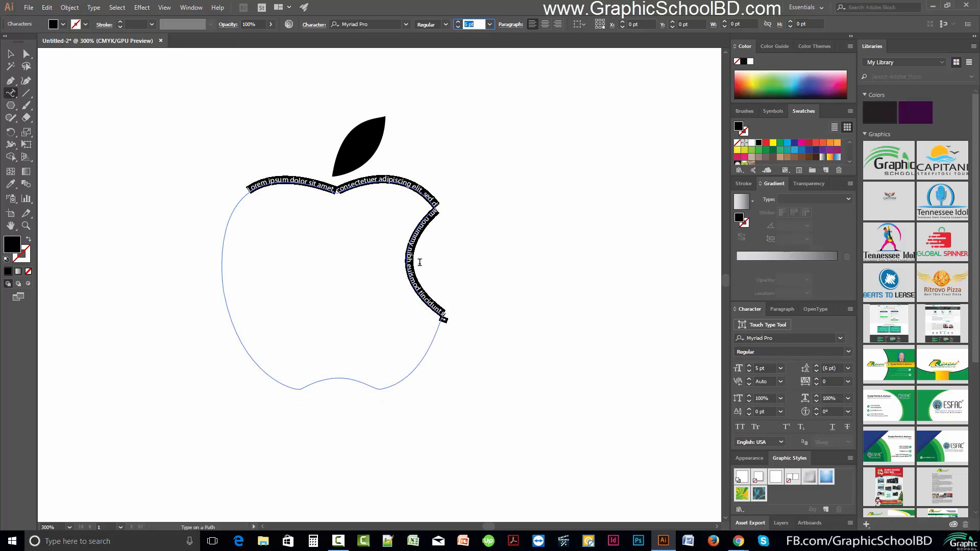
pyautogui.click(444, 320)
pyautogui.click(445, 325)
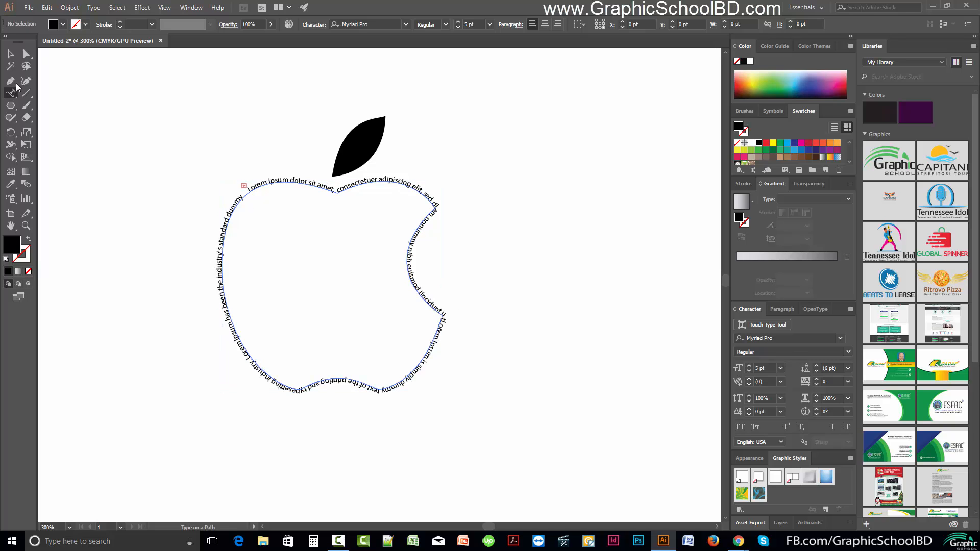
# Step: Set the leaf's fill to None and paste the copied paragraph along its outline with the Type on a Path tool
pyautogui.click(11, 53)
pyautogui.click(358, 147)
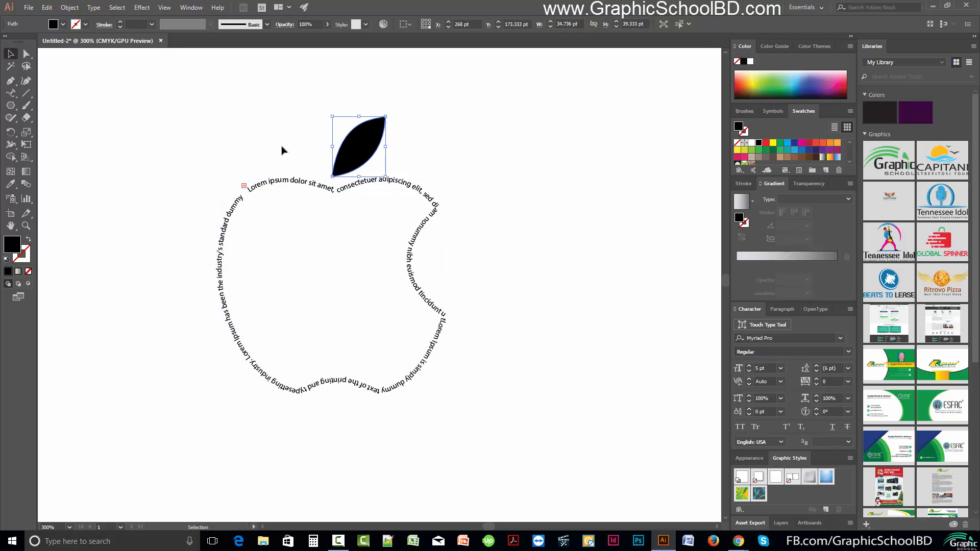
pyautogui.click(28, 271)
pyautogui.moveTo(10, 93); pyautogui.dragTo(55, 114)
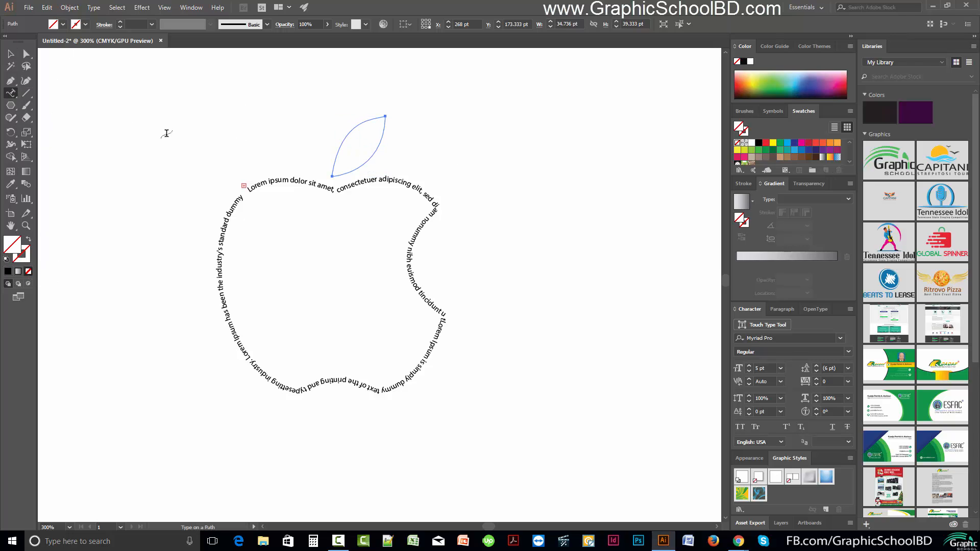
pyautogui.click(350, 137)
pyautogui.hotkey('ctrl', 'v')
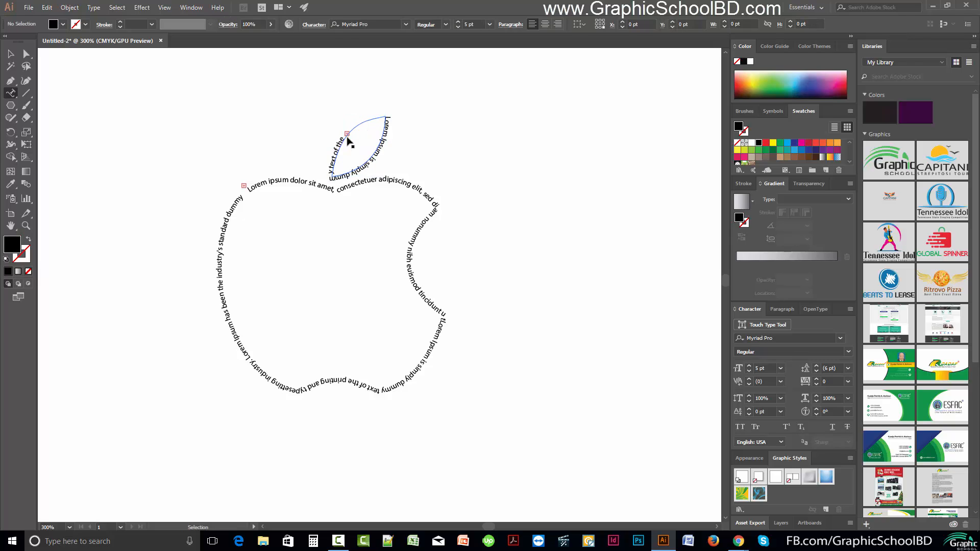
# Step: Set the font size of all the leaf's path text to 4 pt
pyautogui.keyDown('ctrl'); pyautogui.click(348, 139); pyautogui.keyUp('ctrl')
pyautogui.click(348, 139)
pyautogui.hotkey('ctrl', 'a')
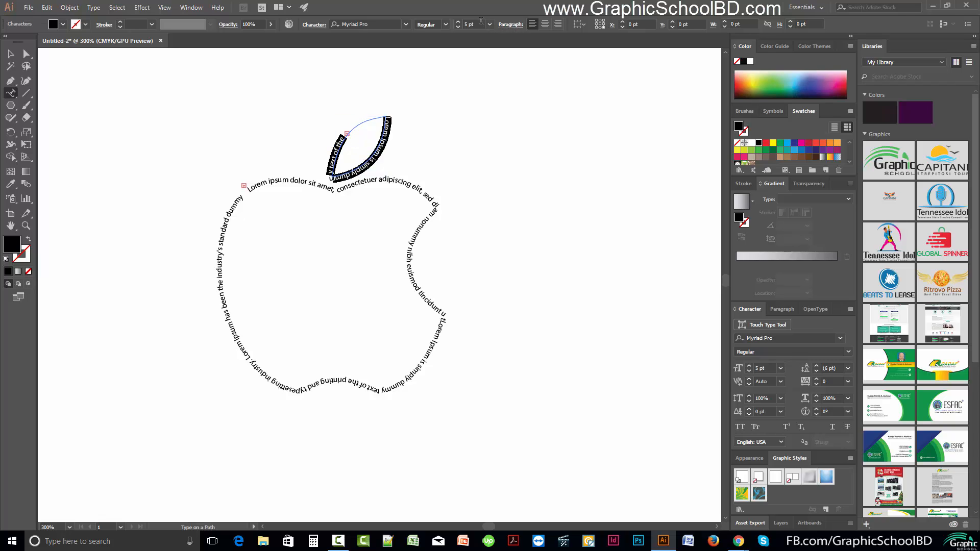
pyautogui.click(472, 24)
pyautogui.write('3')
pyautogui.press('Return')
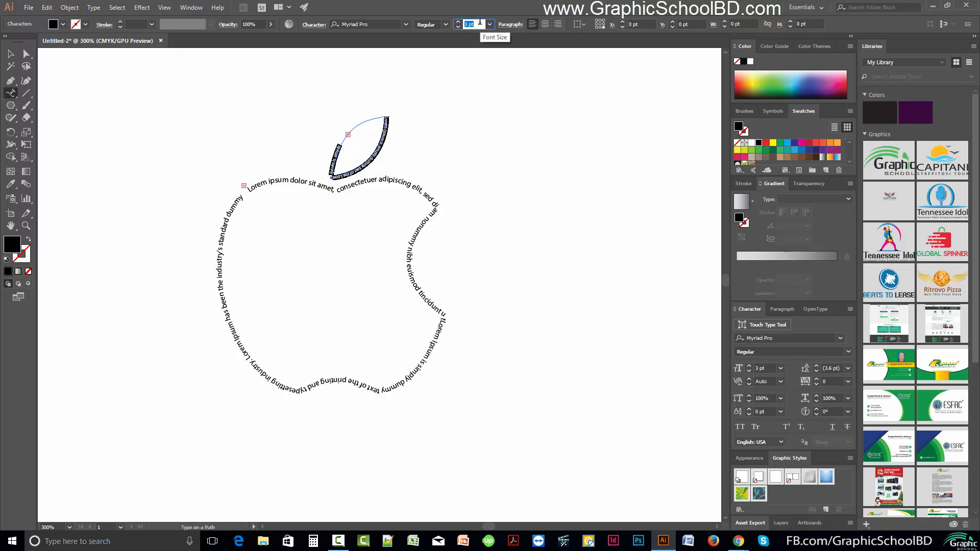
pyautogui.press('Up')
pyautogui.press('Up')
pyautogui.press('Up')
pyautogui.press('Up')
pyautogui.press('Up')
pyautogui.press('Up')
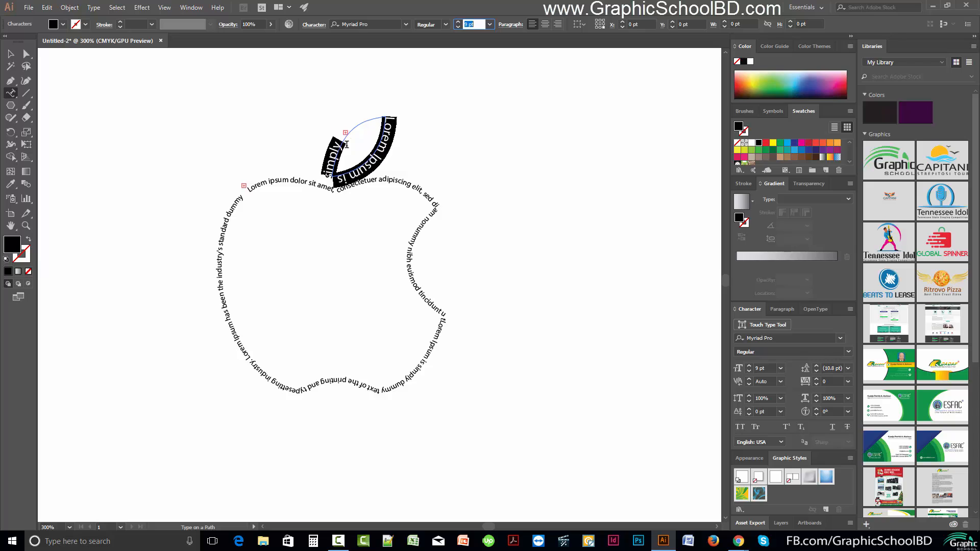
pyautogui.press('Down')
pyautogui.press('Down')
pyautogui.press('Down')
pyautogui.press('Down')
pyautogui.press('Down')
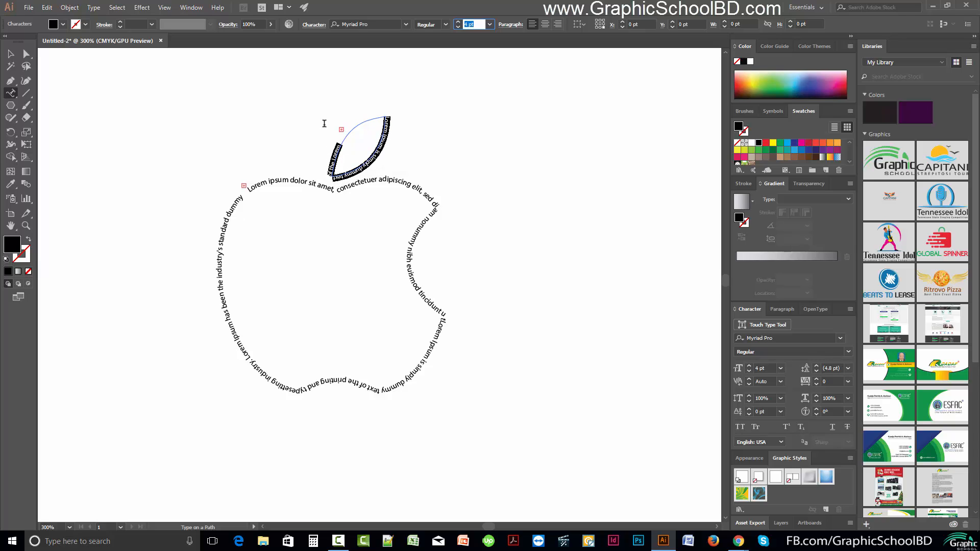
pyautogui.press('Escape')
# Step: Move the end bracket of the leaf's path text around to the leaf's tip so the text fills the outline, then deselect it
pyautogui.click(341, 131)
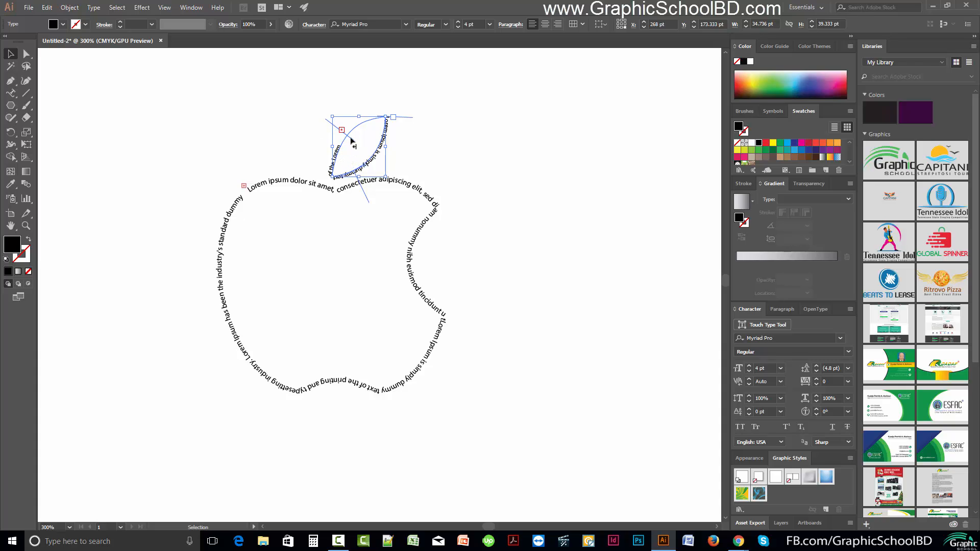
pyautogui.moveTo(351, 142); pyautogui.dragTo(379, 109)
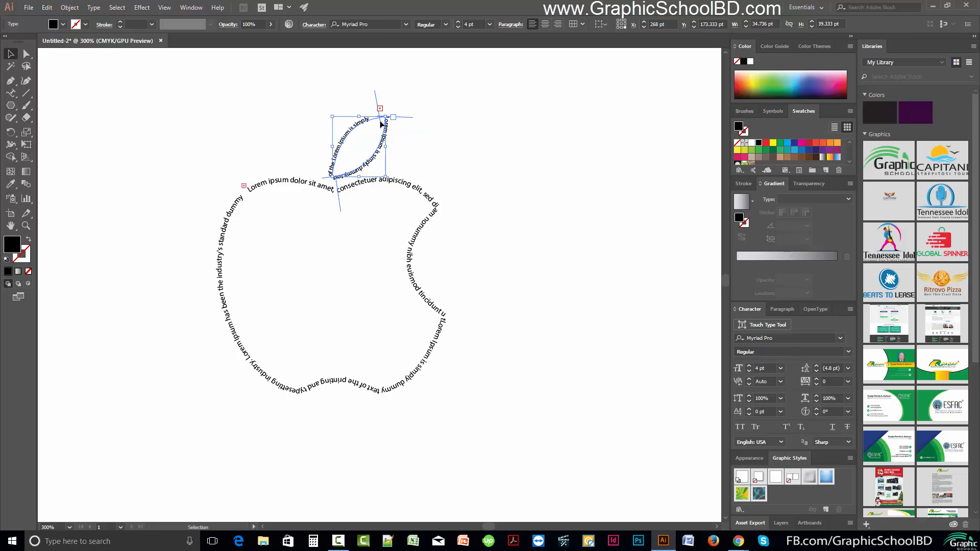
pyautogui.click(250, 113)
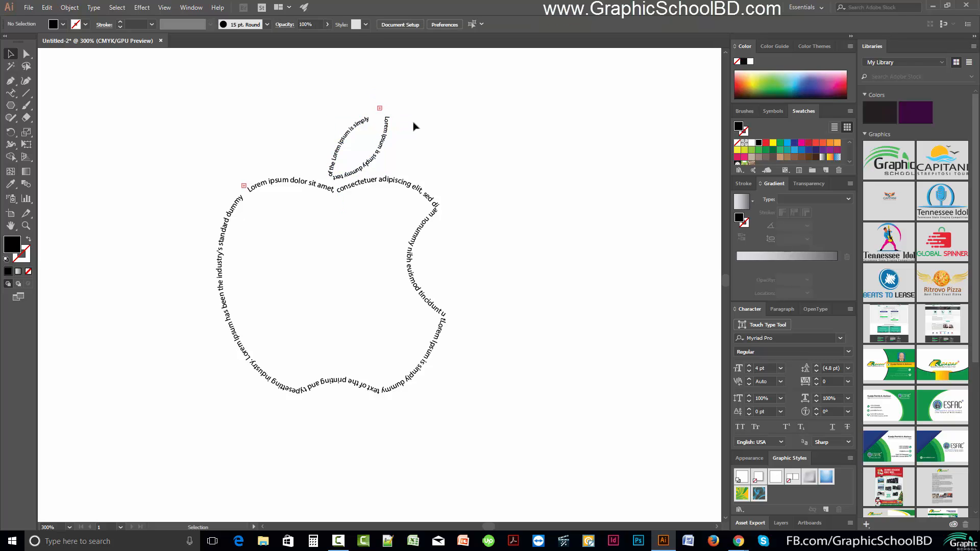
pyautogui.click(370, 121)
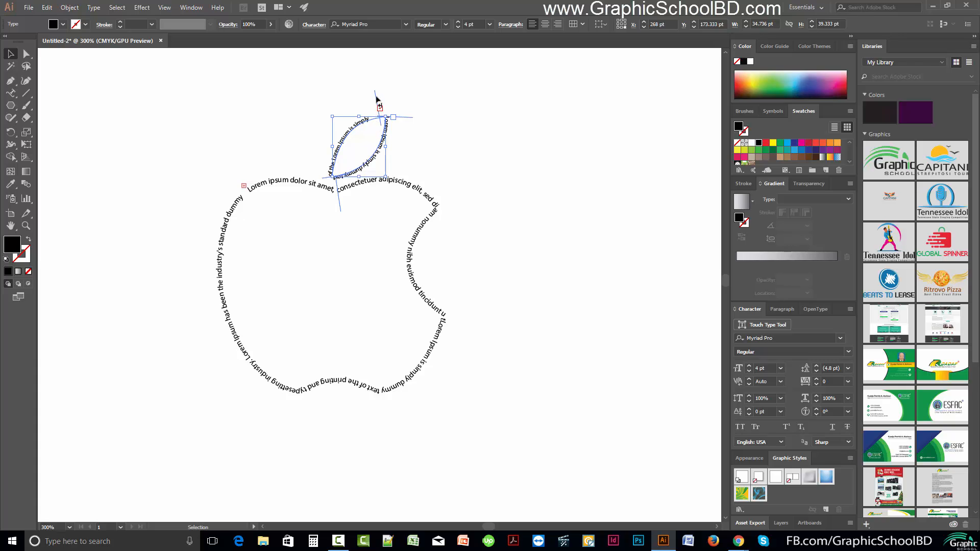
pyautogui.moveTo(376, 98); pyautogui.dragTo(383, 109)
pyautogui.click(286, 114)
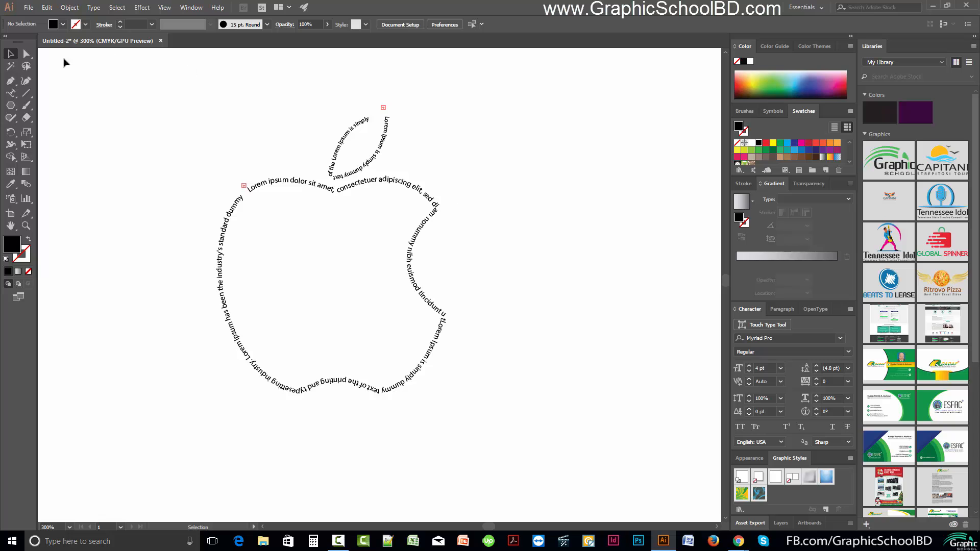
pyautogui.scroll(-3, 359, 270)
pyautogui.scroll(2, 327, 289)
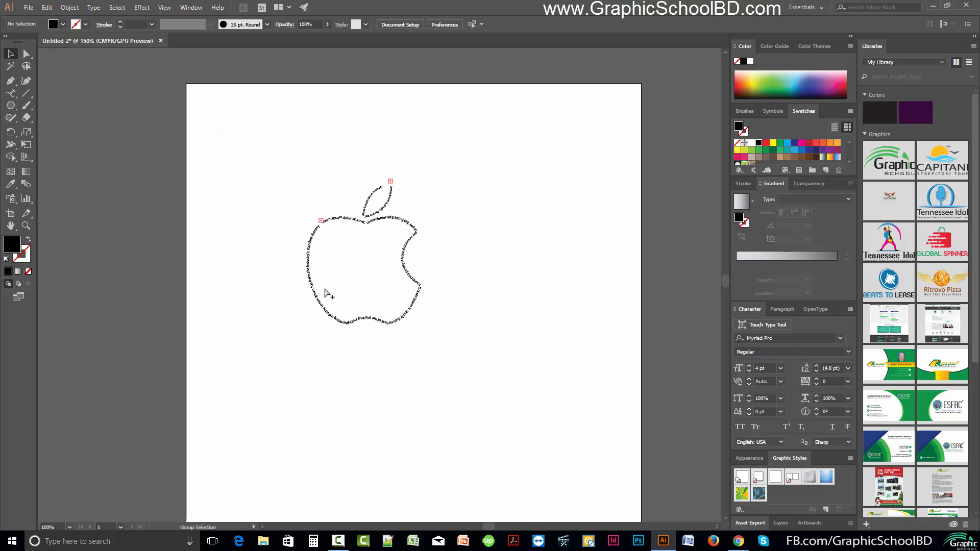
pyautogui.moveTo(361, 246); pyautogui.dragTo(358, 249)
pyautogui.moveTo(228, 105); pyautogui.dragTo(528, 404)
pyautogui.click(502, 380)
pyautogui.moveTo(246, 164); pyautogui.dragTo(186, 119)
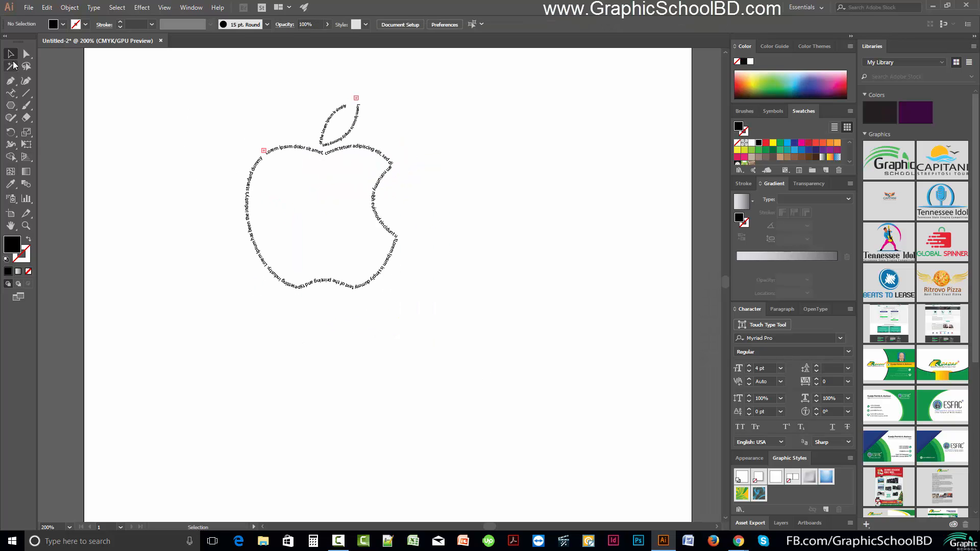
# Step: Draw an open three-point S-curve below the apple with the Pen tool, from about X 90, Y 459 pt to X 456, Y 285 pt
pyautogui.click(11, 80)
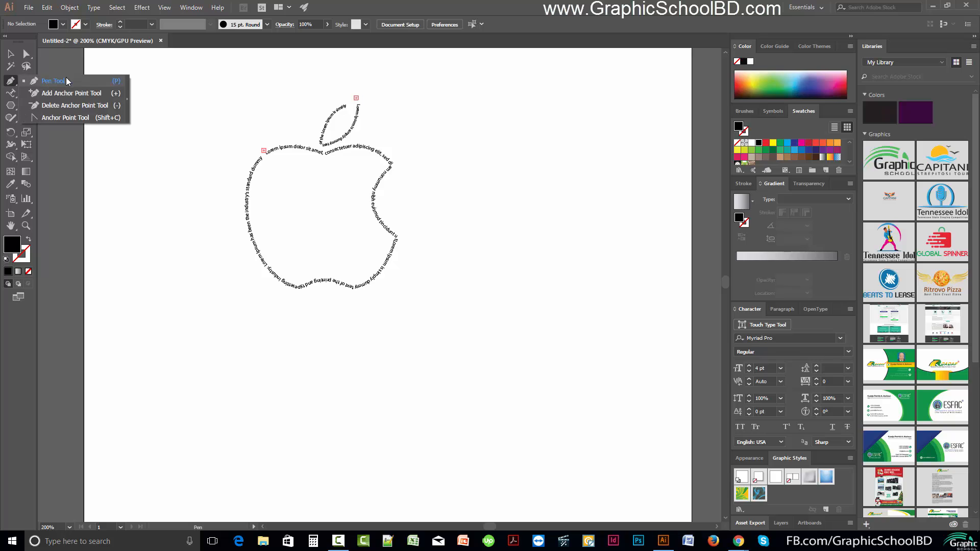
pyautogui.moveTo(190, 443); pyautogui.dragTo(179, 378)
pyautogui.click(166, 370)
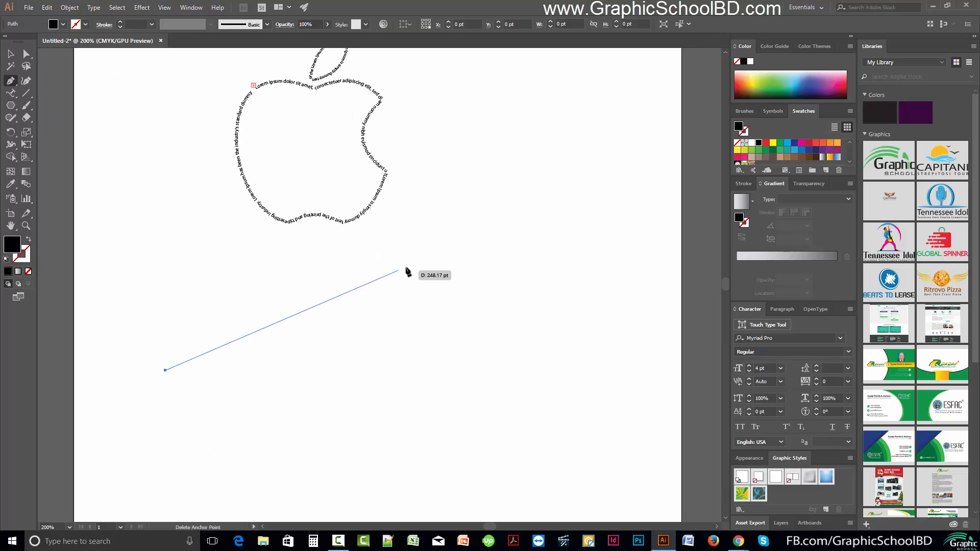
pyautogui.moveTo(347, 289); pyautogui.dragTo(497, 292)
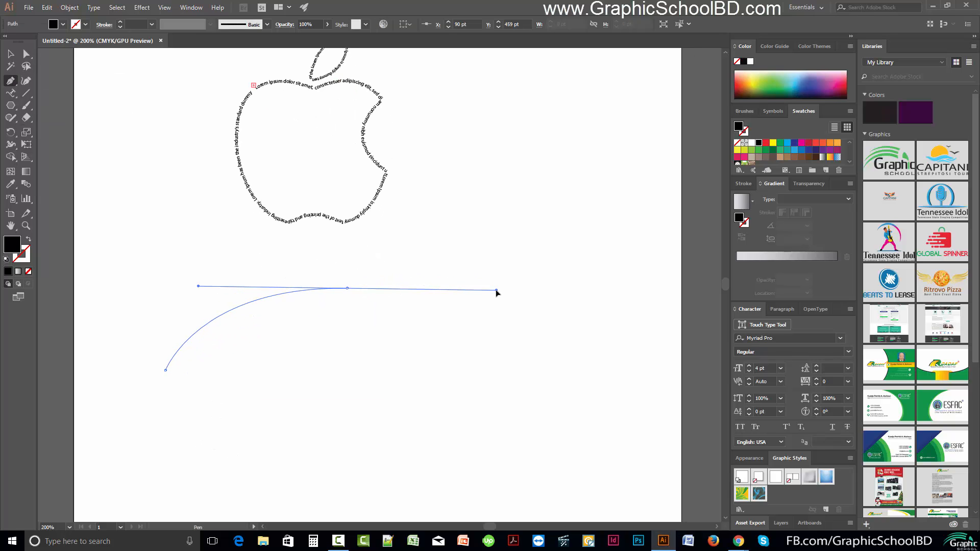
pyautogui.moveTo(533, 214); pyautogui.dragTo(545, 173)
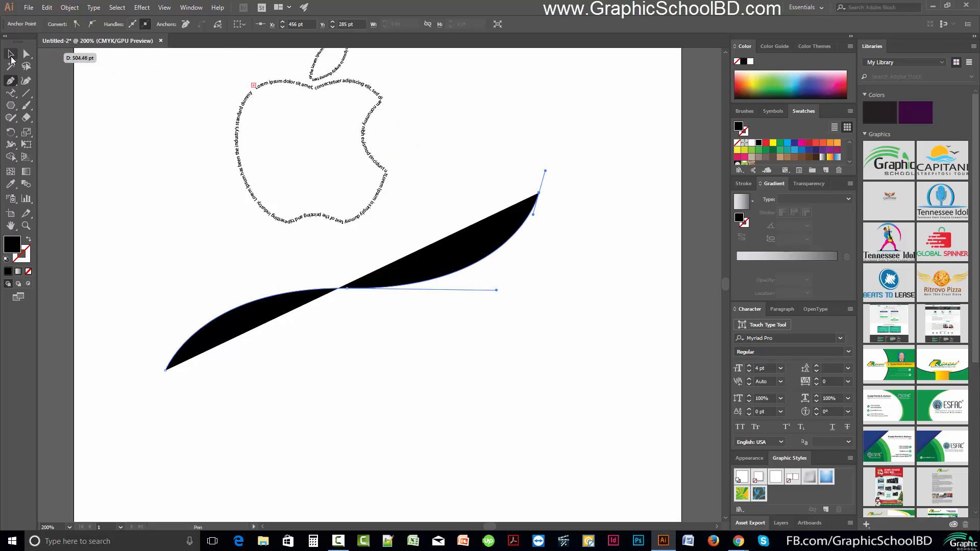
# Step: Set the S-curve's fill to None and place Lorem Ipsum placeholder text along it with the Type on a Path tool
pyautogui.click(10, 55)
pyautogui.click(28, 270)
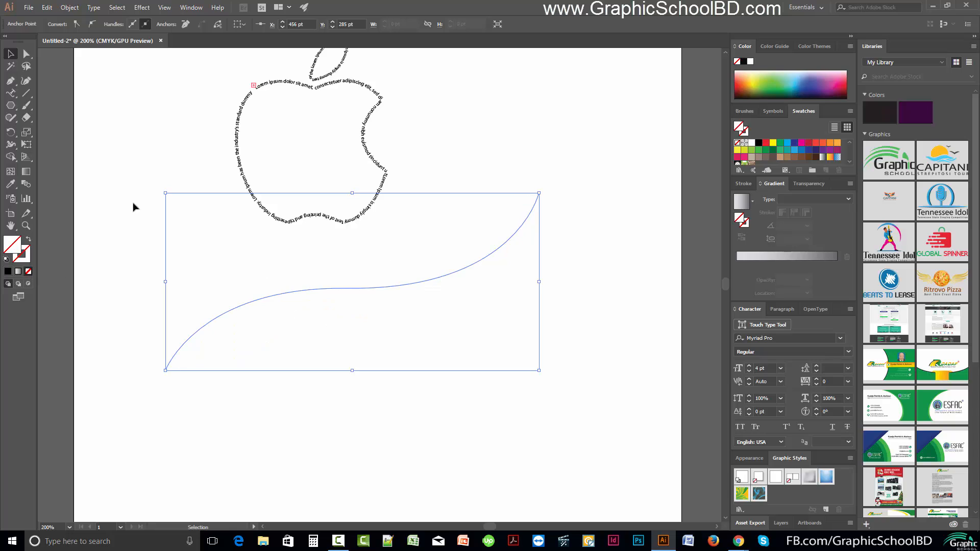
pyautogui.click(17, 96)
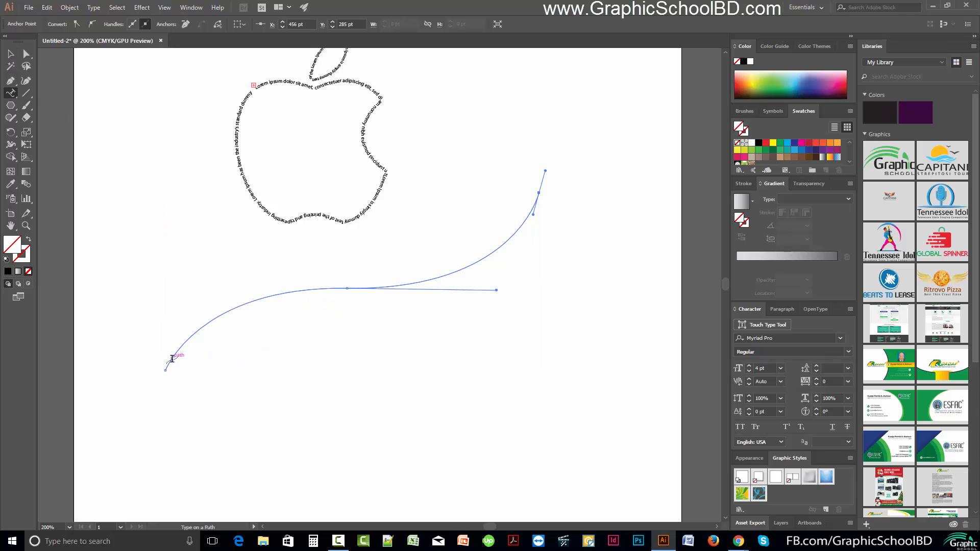
pyautogui.click(170, 364)
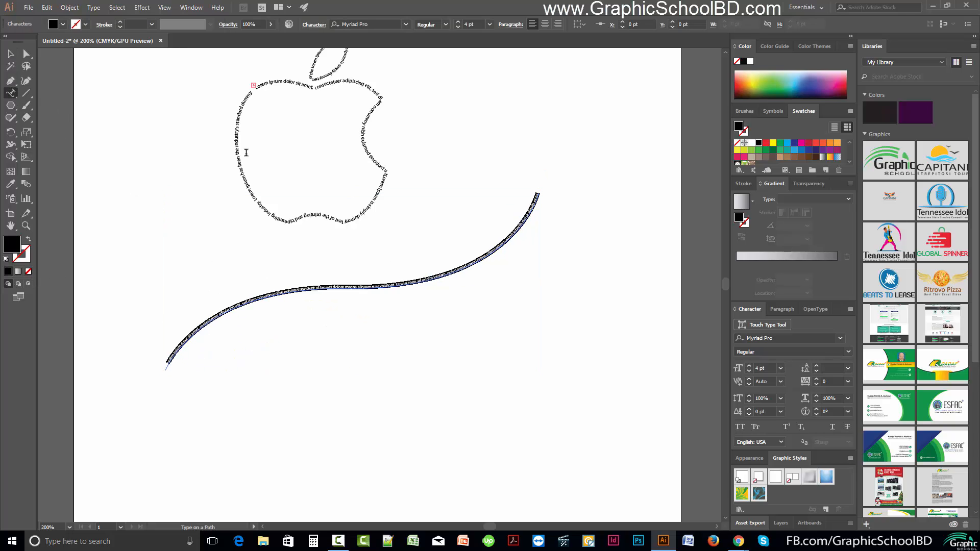
# Step: Set the font size of the S-curve's path text to 15 pt and deselect it
pyautogui.click(472, 24)
pyautogui.press('Up')
pyautogui.press('Up')
pyautogui.press('Up')
pyautogui.press('Up')
pyautogui.press('Up')
pyautogui.press('Up')
pyautogui.press('Up')
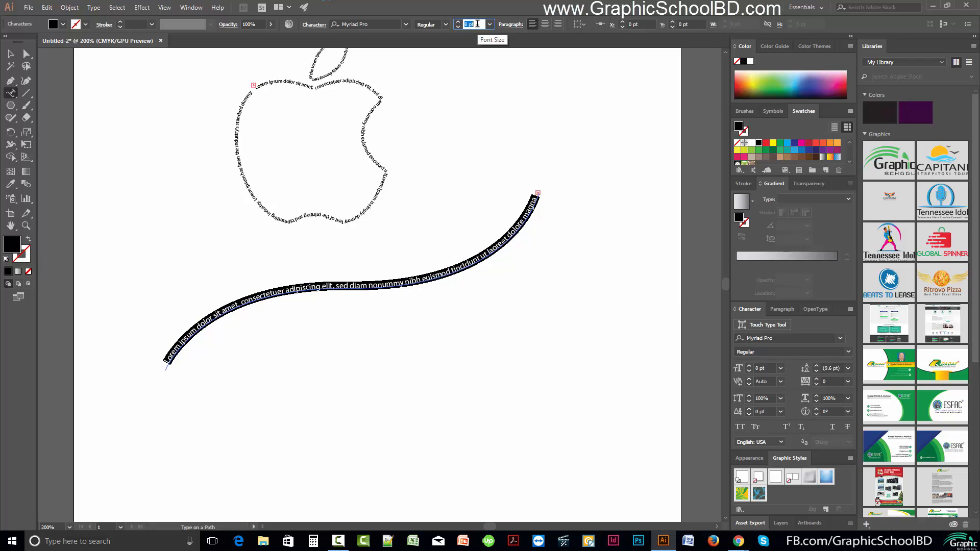
pyautogui.press('Up')
pyautogui.press('Up')
pyautogui.press('Up')
pyautogui.press('Up')
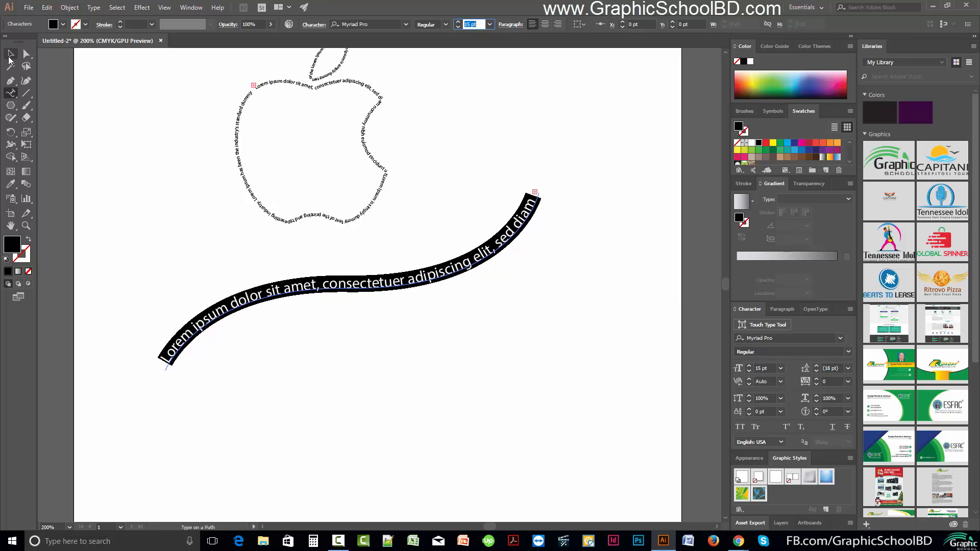
pyautogui.press('Escape')
pyautogui.click(466, 170)
# Step: Move the S-curve text up and slightly to the right, closer beneath the apple, and deselect it
pyautogui.scroll(4, 403, 332)
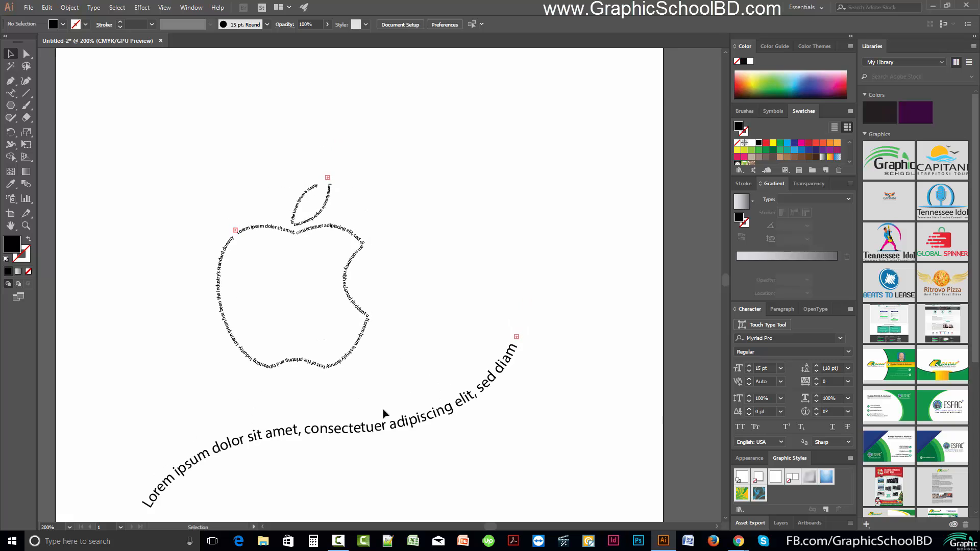
pyautogui.moveTo(384, 425); pyautogui.dragTo(395, 388)
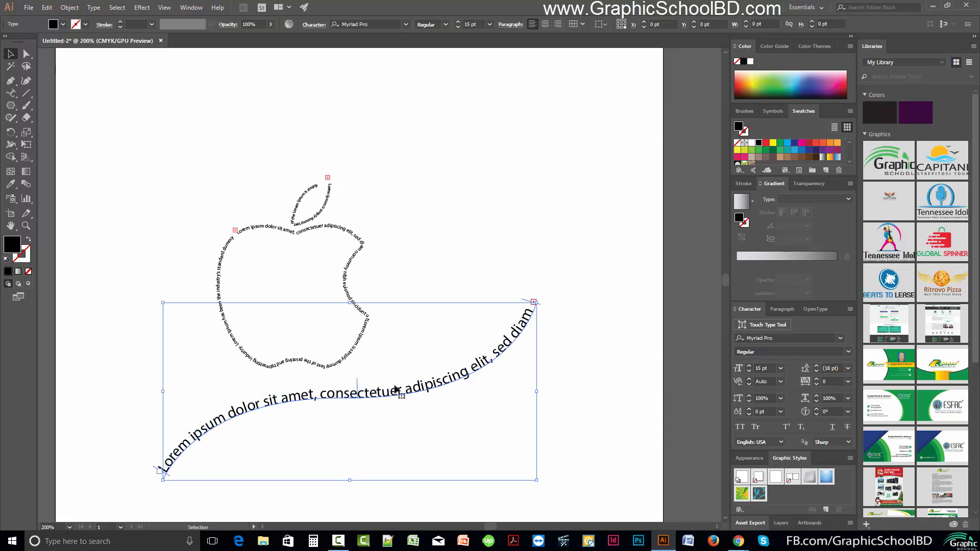
pyautogui.click(431, 249)
pyautogui.scroll(-2, 431, 249)
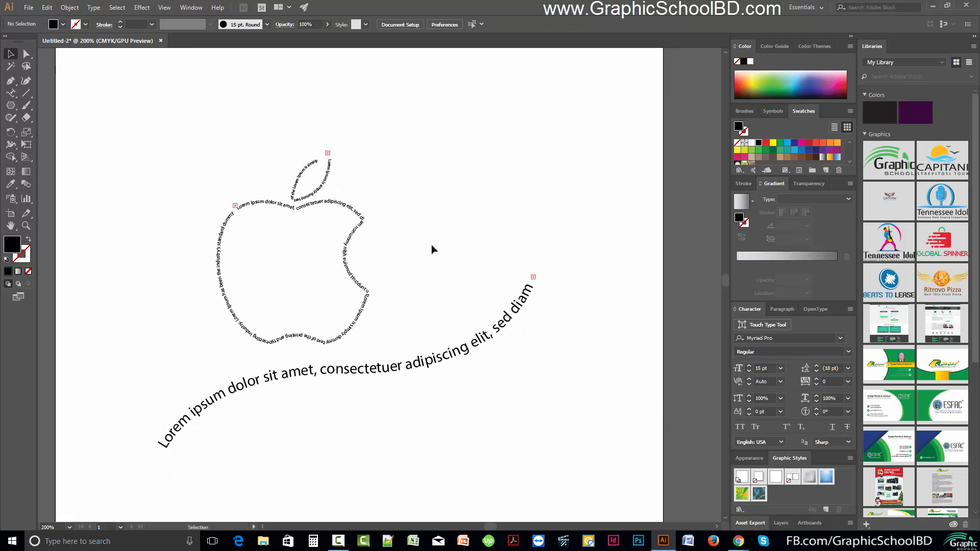
pyautogui.moveTo(134, 108); pyautogui.dragTo(503, 459)
pyautogui.click(477, 460)
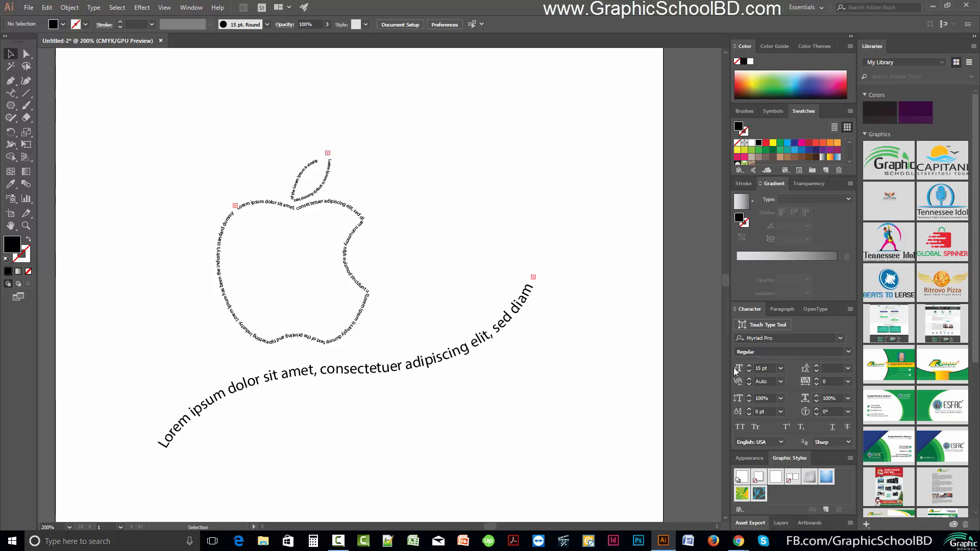
pyautogui.moveTo(516, 419); pyautogui.dragTo(185, 127)
pyautogui.click(274, 134)
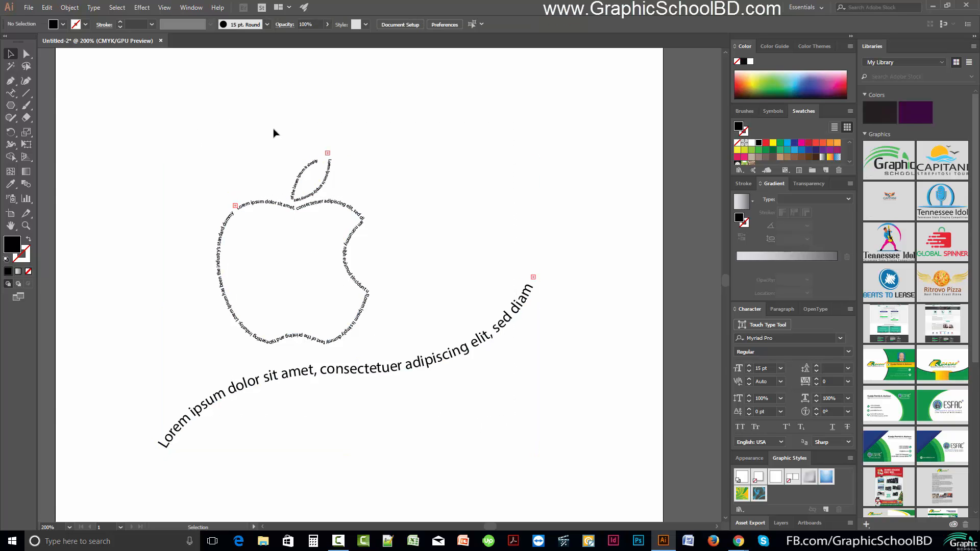
pyautogui.moveTo(128, 89); pyautogui.dragTo(364, 241)
pyautogui.click(378, 233)
pyautogui.click(356, 225)
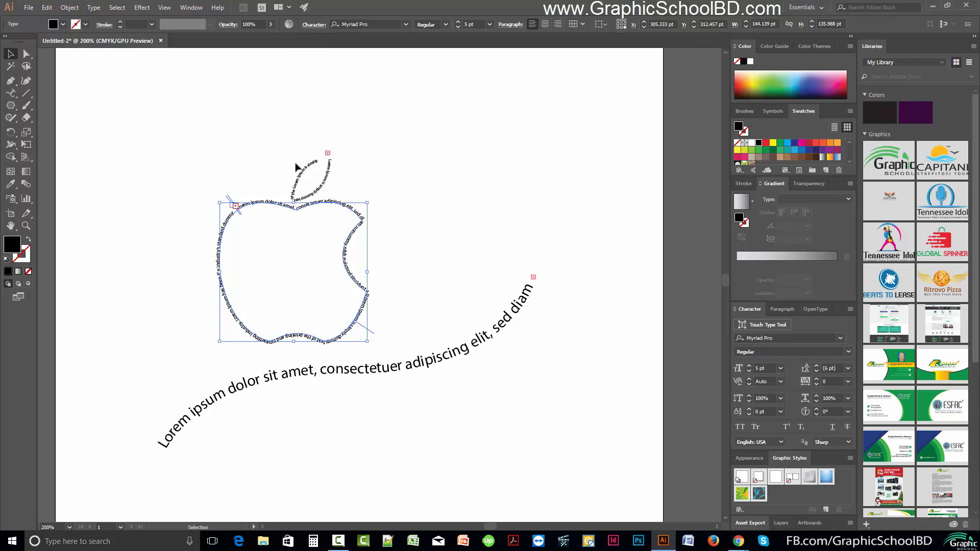
pyautogui.click(228, 160)
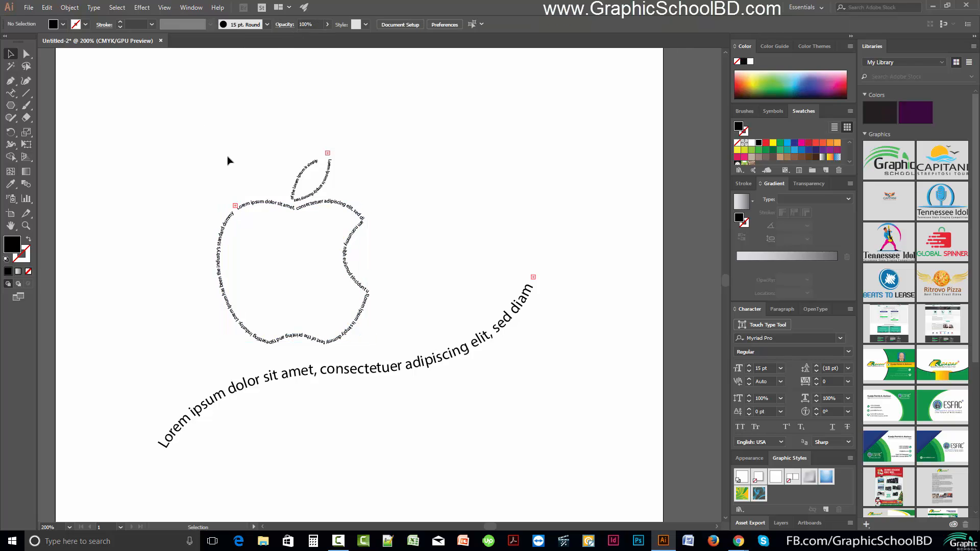